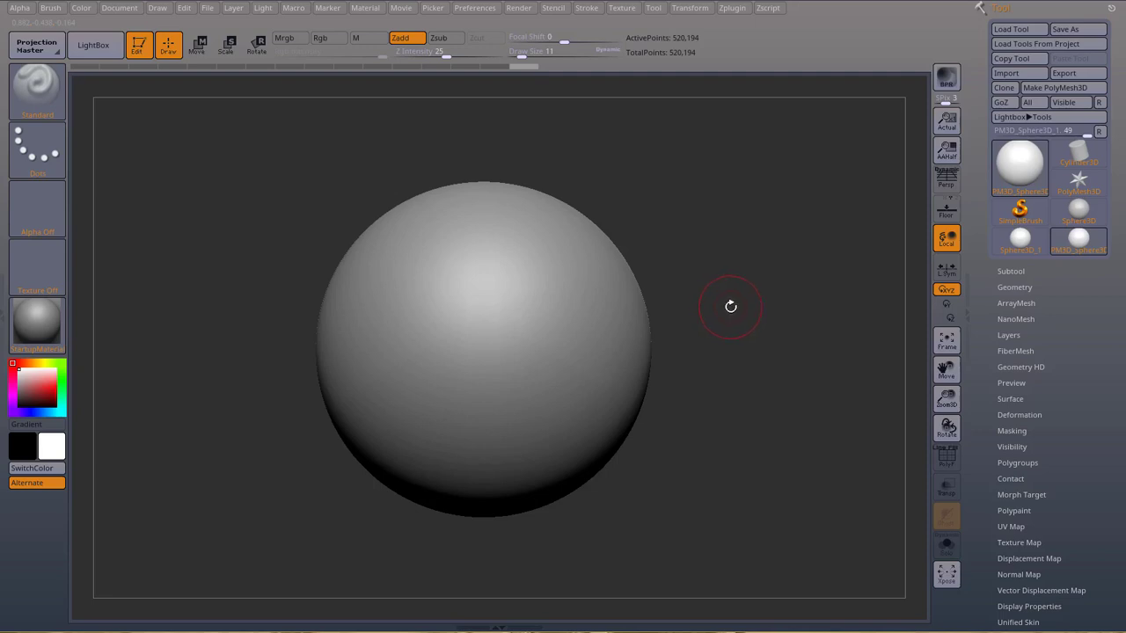
Add a new sculpting layer to the sphere tool
{"action": "left_click", "coordinate": [234, 9]}
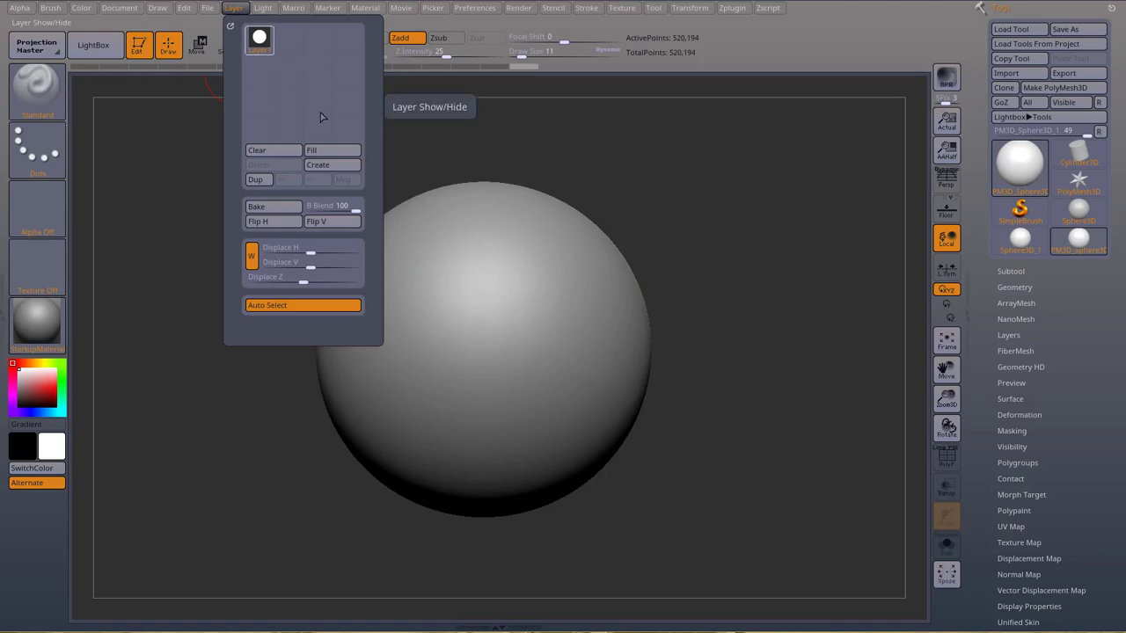
{"action": "left_click", "coordinate": [1012, 335]}
{"action": "scroll", "coordinate": [1062, 329], "scroll_direction": "down", "scroll_amount": 3}
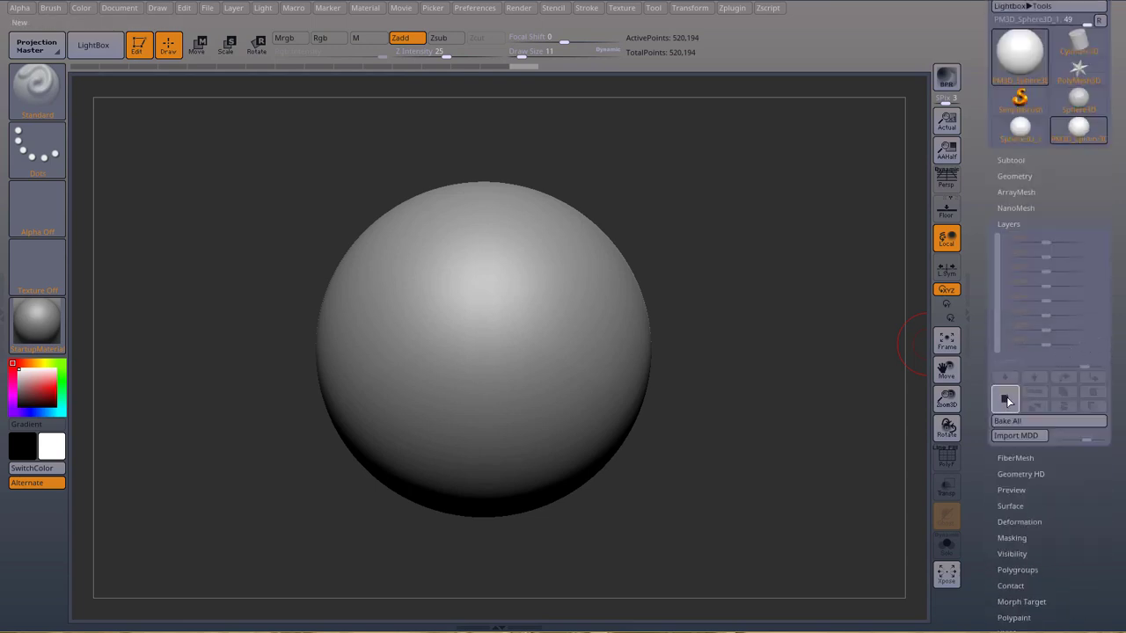
{"action": "left_click", "coordinate": [1012, 402]}
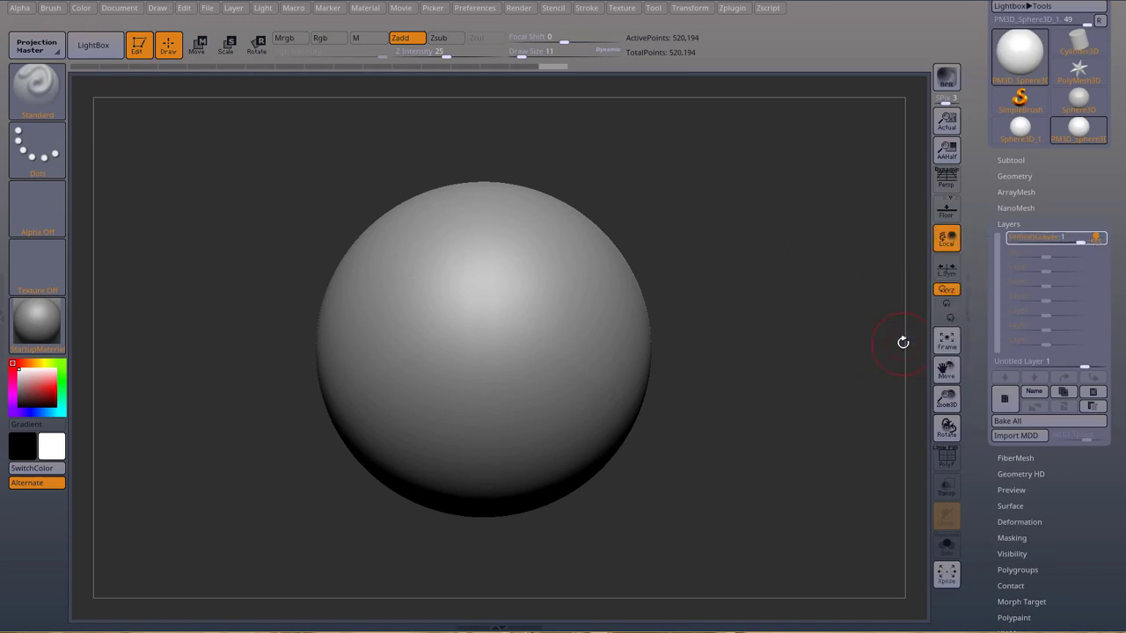
Sculpt winding raised strokes across the front of the sphere and stop recording on the layer
{"action": "mouse_move", "coordinate": [578, 306]}
{"action": "left_mouse_down"}
{"action": "mouse_move", "coordinate": [472, 319]}
{"action": "mouse_move", "coordinate": [527, 387]}
{"action": "mouse_move", "coordinate": [572, 344]}
{"action": "left_mouse_up"}
{"action": "mouse_move", "coordinate": [519, 279]}
{"action": "left_mouse_down"}
{"action": "mouse_move", "coordinate": [498, 232]}
{"action": "mouse_move", "coordinate": [603, 404]}
{"action": "mouse_move", "coordinate": [620, 387]}
{"action": "left_mouse_up"}
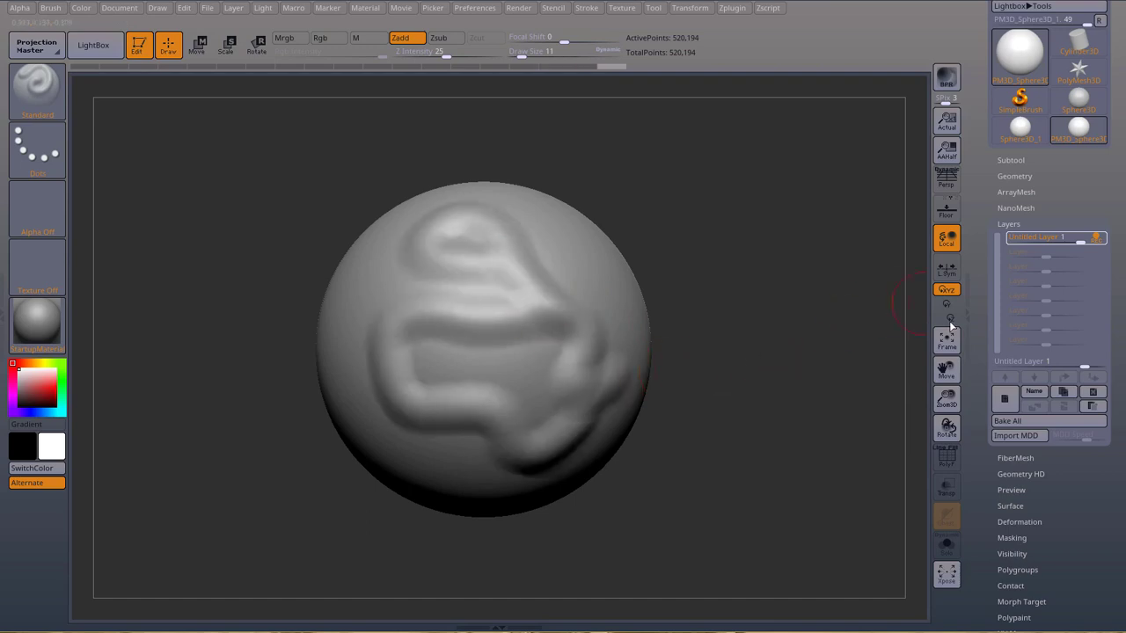
{"action": "mouse_move", "coordinate": [1075, 241]}
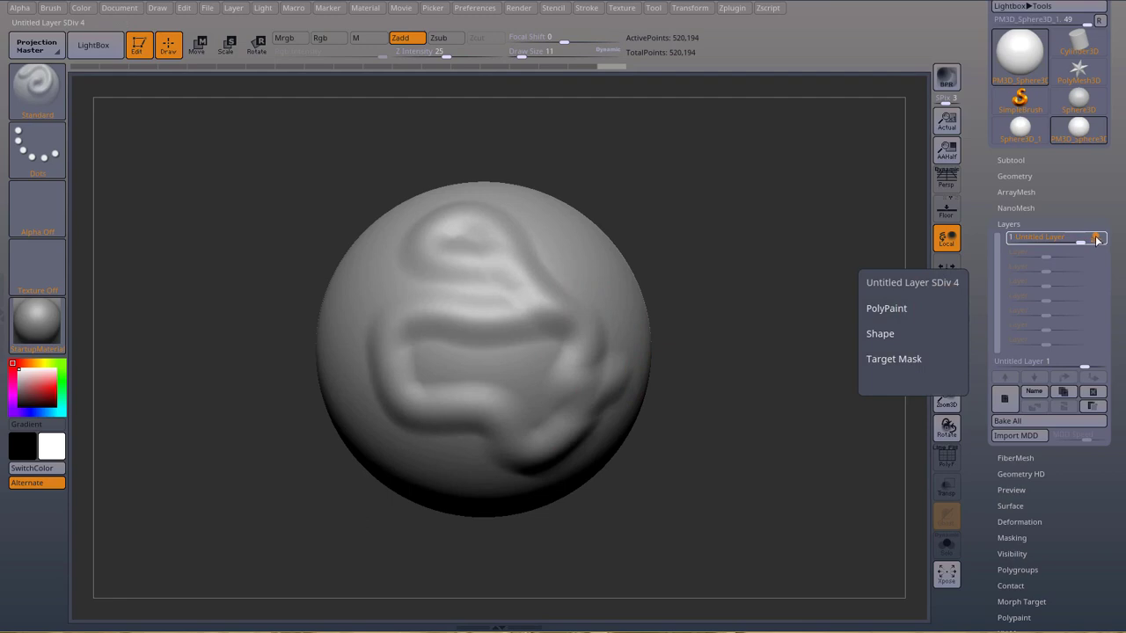
{"action": "left_click", "coordinate": [1097, 238]}
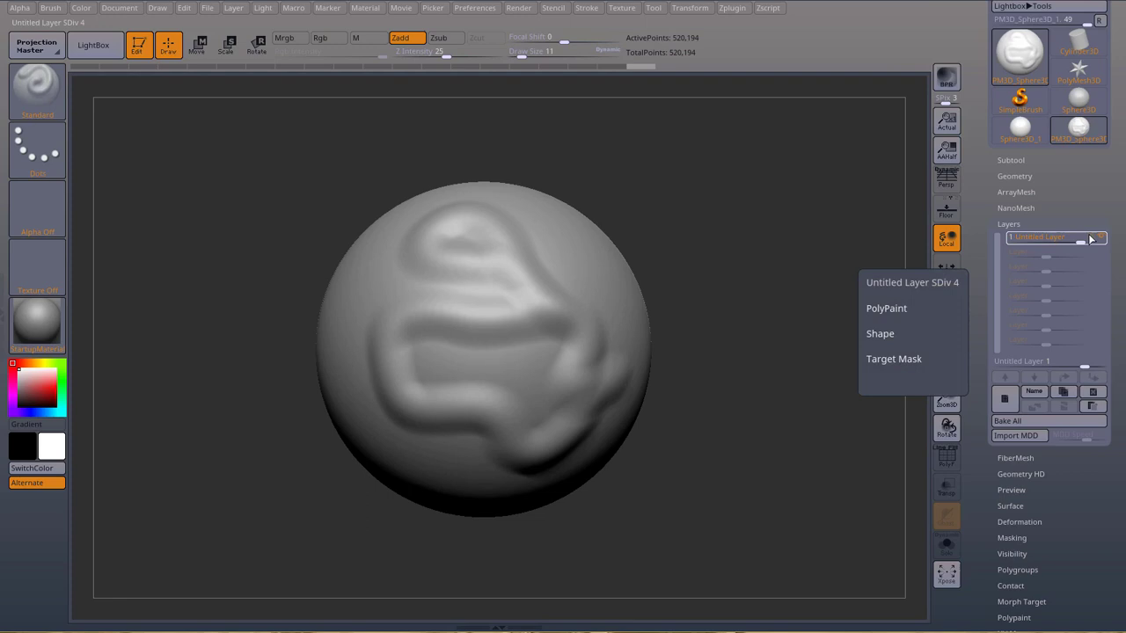
{"action": "left_click", "coordinate": [1095, 238]}
Test the layer's intensity at 0 and -1, and return it to 1
{"action": "mouse_move", "coordinate": [1078, 242]}
{"action": "left_click_drag", "start_coordinate": [1080, 241], "coordinate": [1046, 242]}
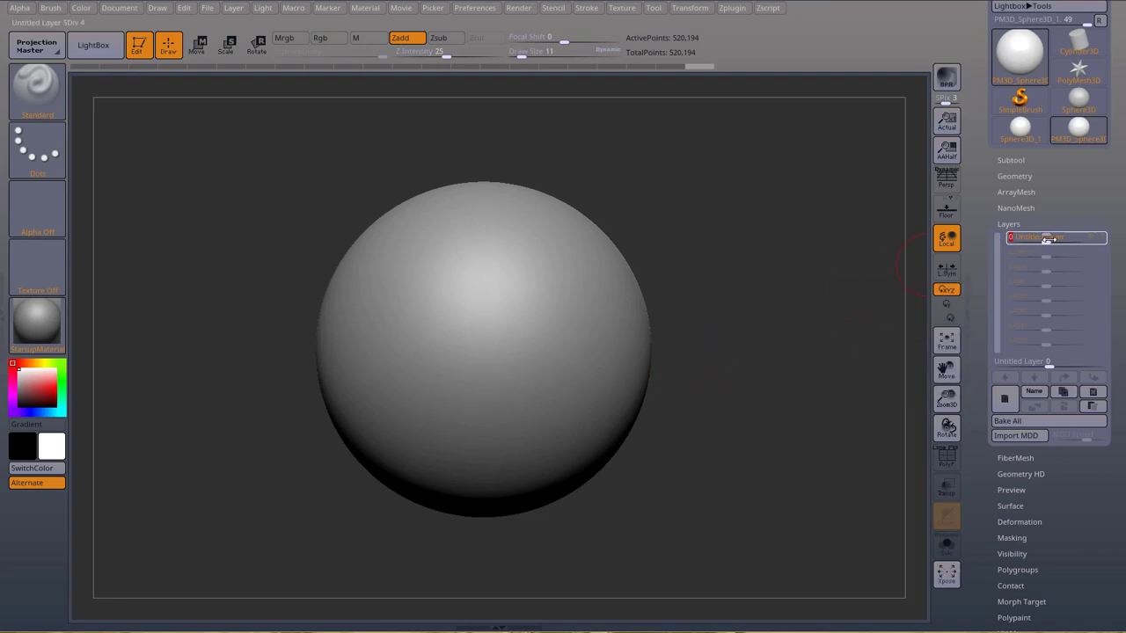
{"action": "mouse_move", "coordinate": [1047, 240]}
{"action": "left_click_drag", "start_coordinate": [1046, 238], "coordinate": [1000, 241]}
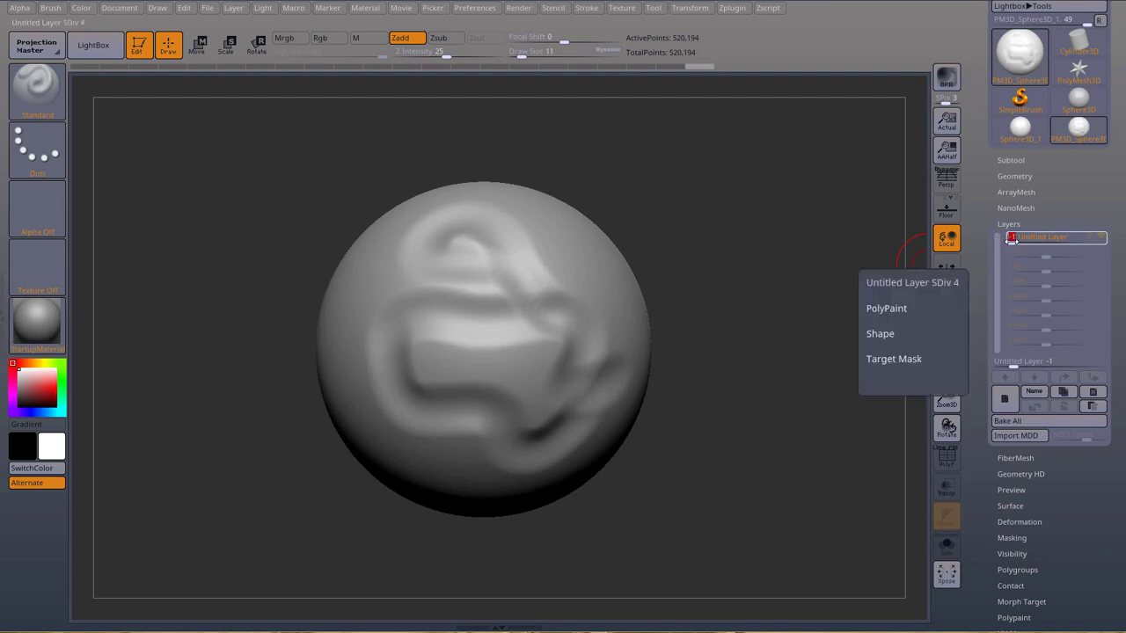
{"action": "left_click_drag", "start_coordinate": [1010, 238], "coordinate": [1100, 239]}
{"action": "mouse_move", "coordinate": [1082, 238]}
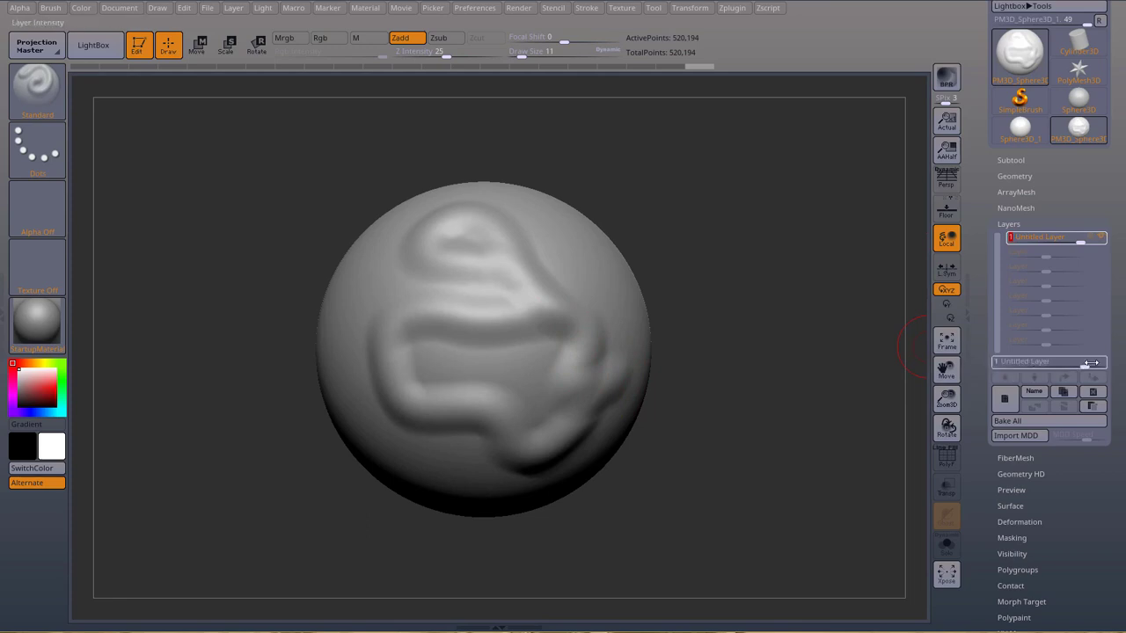
{"action": "left_click_drag", "start_coordinate": [1091, 362], "coordinate": [1083, 363]}
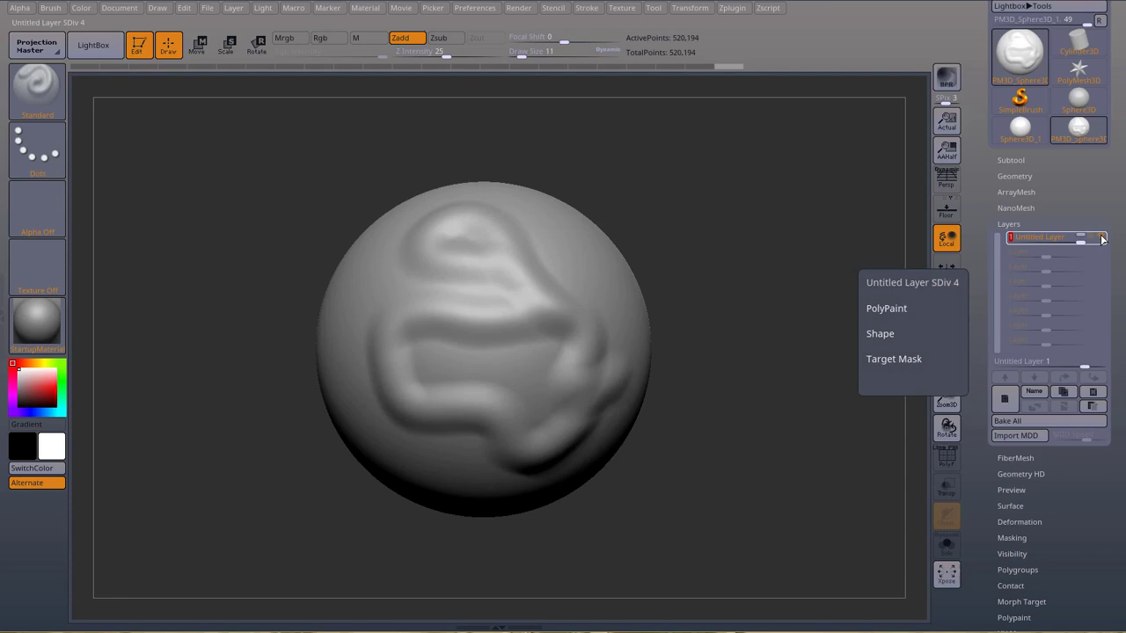
Toggle the layer's visibility off and on twice to compare the sphere with and without its strokes
{"action": "left_click", "coordinate": [1104, 238]}
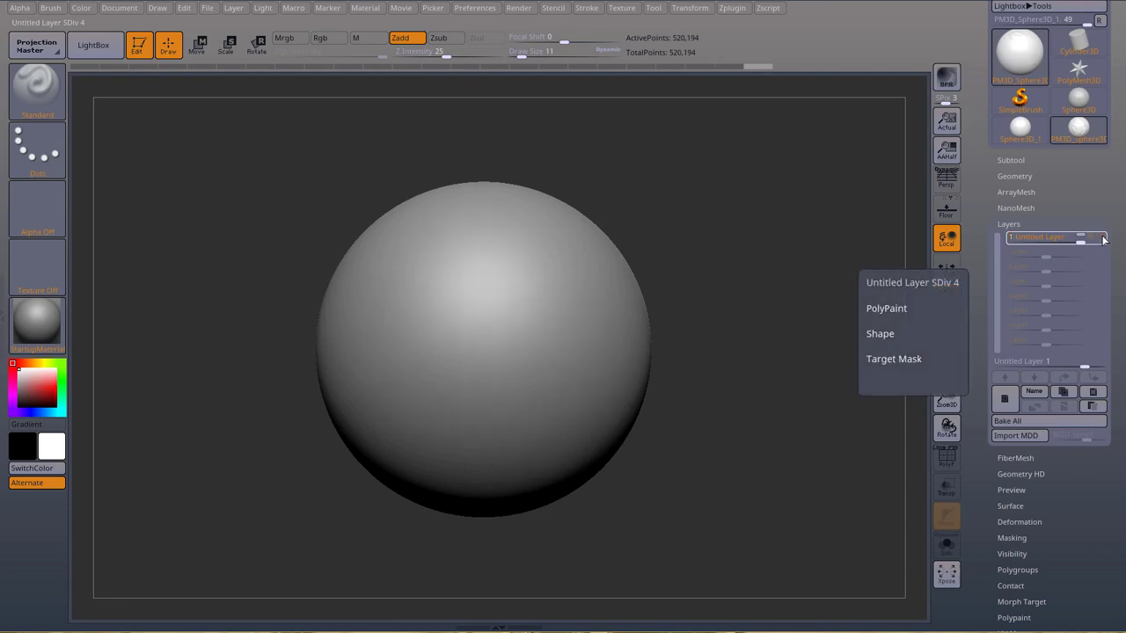
{"action": "left_click", "coordinate": [1104, 239]}
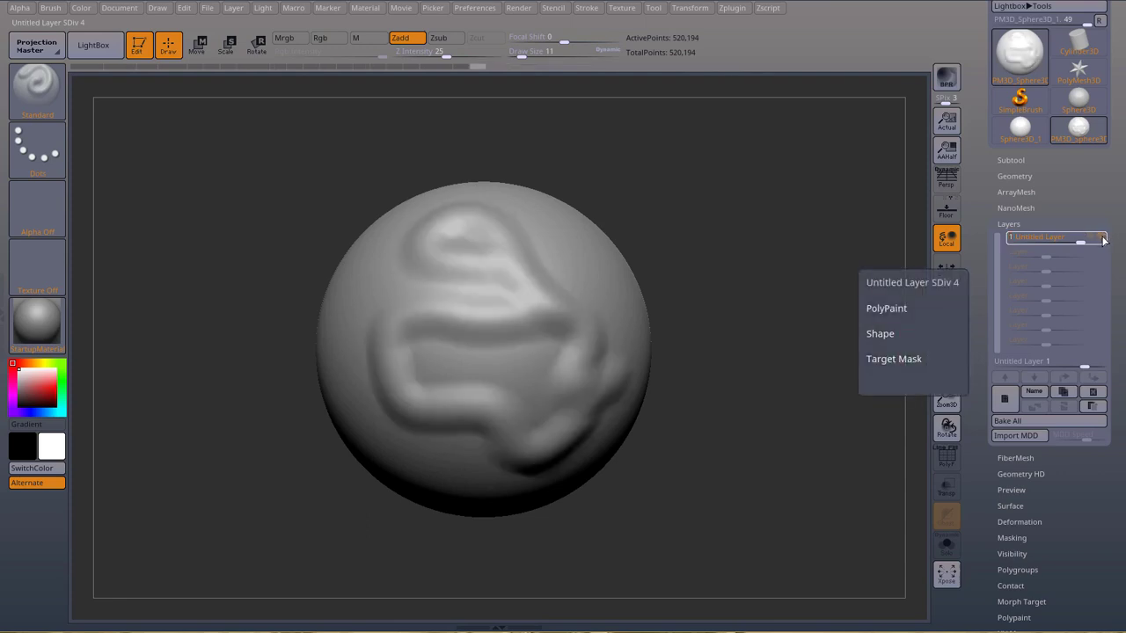
{"action": "left_click", "coordinate": [1105, 239]}
{"action": "left_click", "coordinate": [1104, 238]}
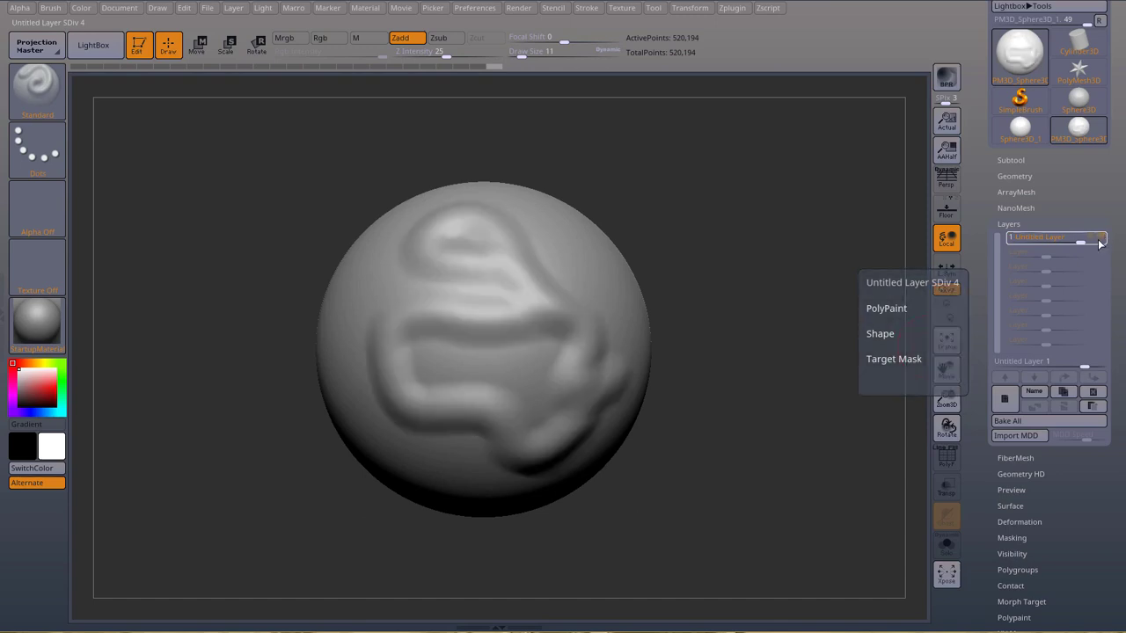
Rename the untitled layer as Mylaye
{"action": "left_click", "coordinate": [1036, 392]}
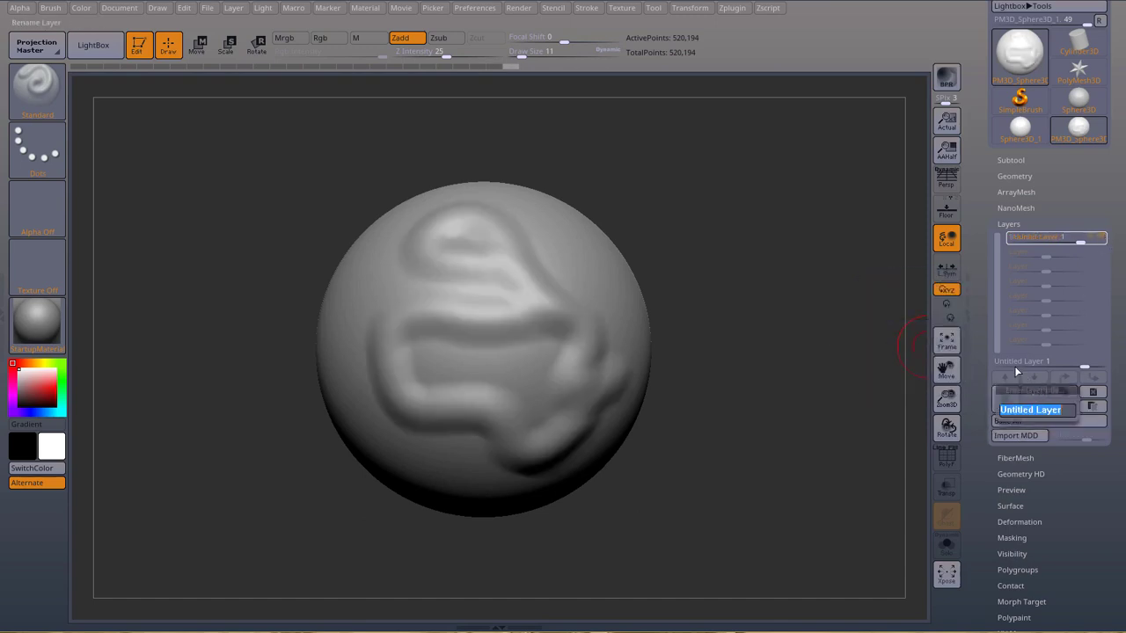
{"action": "type", "text": "MyLaye"}
{"action": "key", "text": "Return"}
Duplicate the Mylaye layer several times and delete the copies
{"action": "left_click", "coordinate": [1067, 390]}
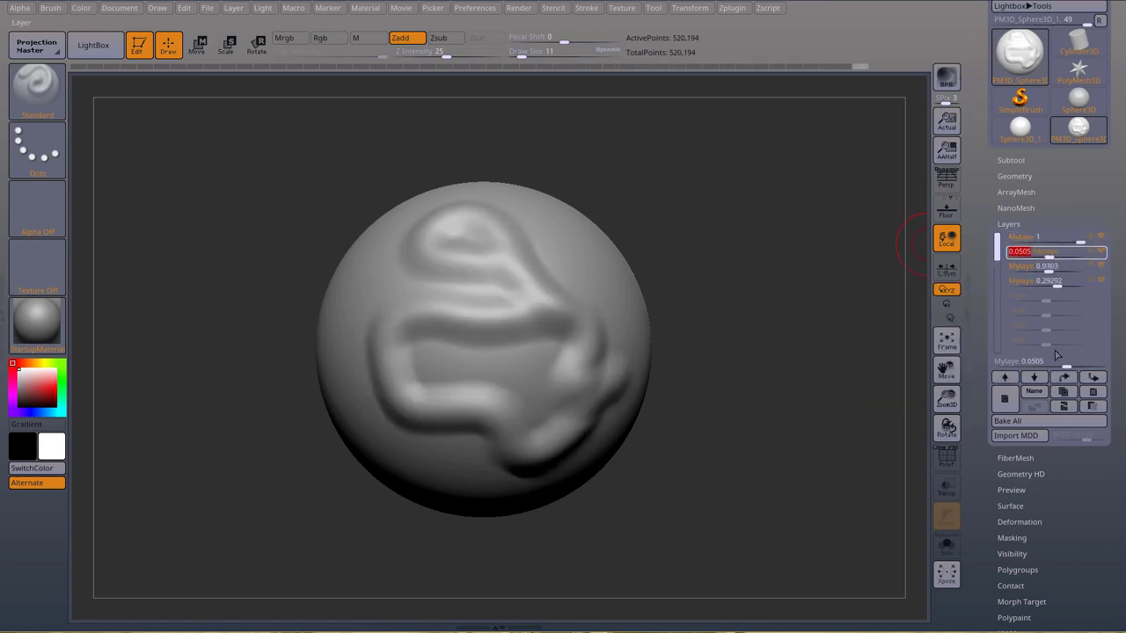
{"action": "left_click", "coordinate": [1098, 394]}
{"action": "left_click", "coordinate": [1099, 393]}
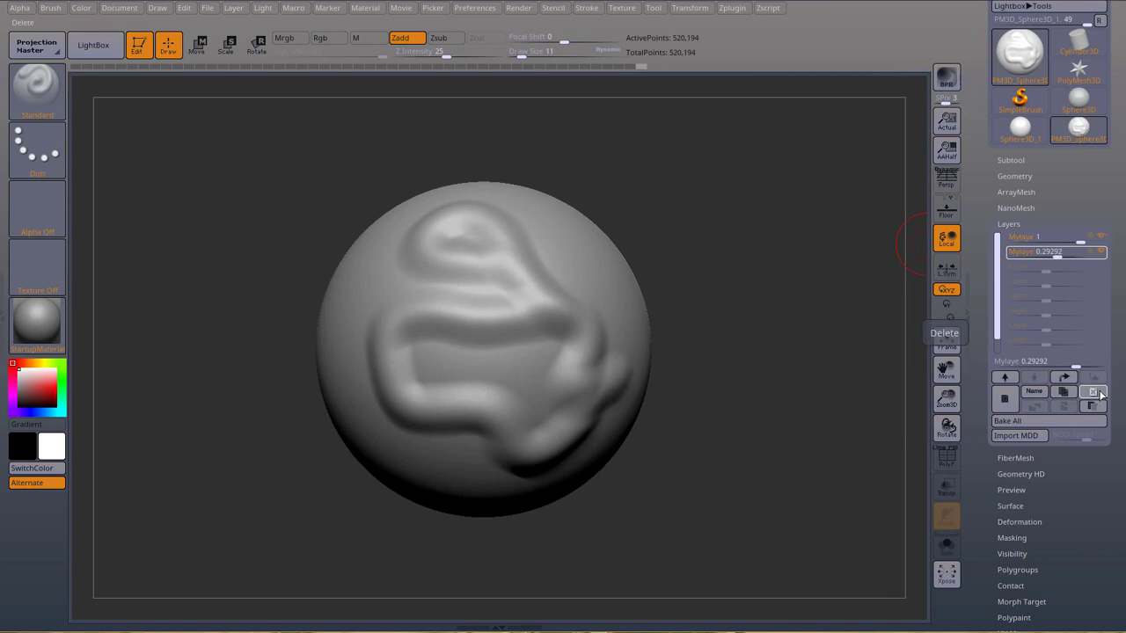
{"action": "left_click", "coordinate": [1099, 394]}
Try to sculpt on the sphere while the Mylaye layer is visible but not recording
{"action": "mouse_move", "coordinate": [1078, 238]}
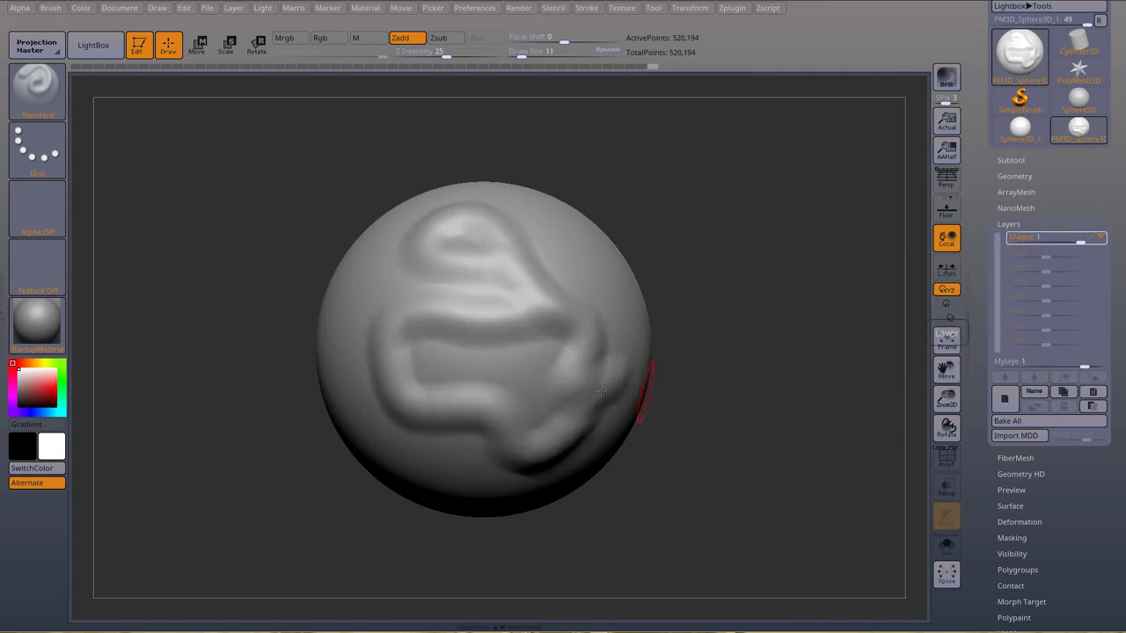
{"action": "left_click", "coordinate": [585, 280]}
{"action": "left_click", "coordinate": [586, 279]}
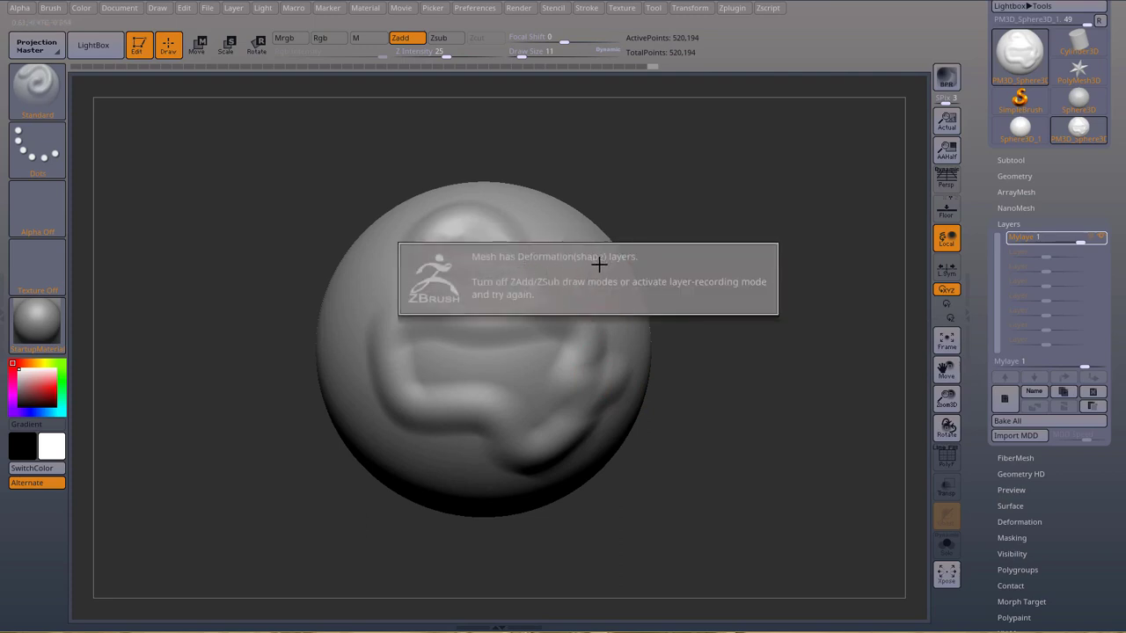
Hide the Mylaye layer, sculpt curved strokes on the base sphere, and show the layer again
{"action": "left_click", "coordinate": [1100, 236]}
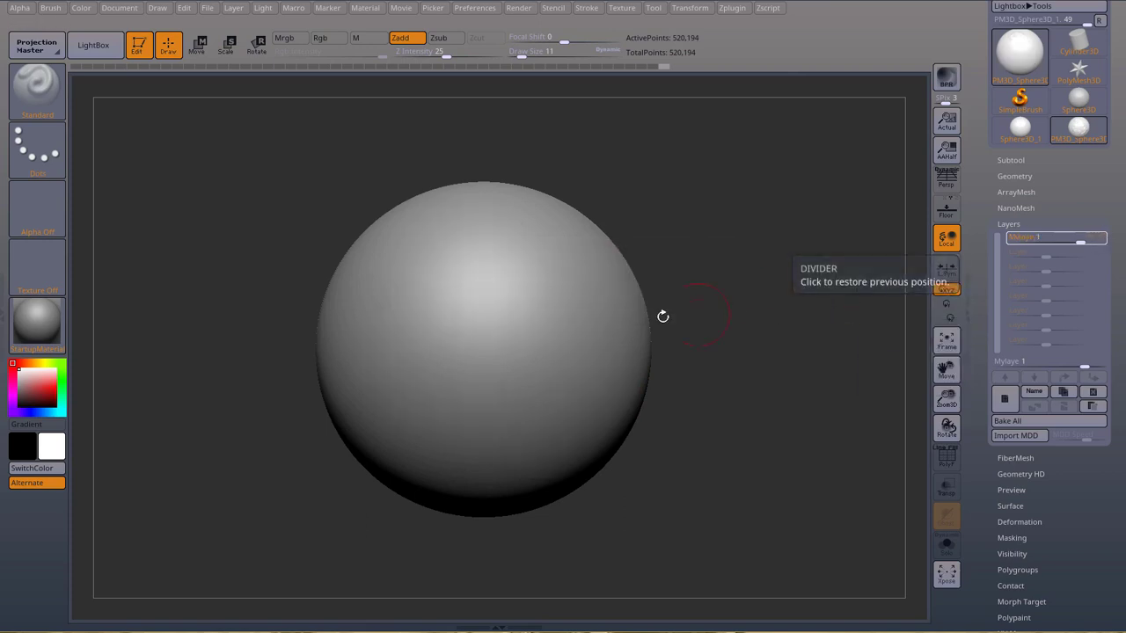
{"action": "mouse_move", "coordinate": [566, 304]}
{"action": "left_mouse_down"}
{"action": "mouse_move", "coordinate": [497, 343]}
{"action": "mouse_move", "coordinate": [499, 413]}
{"action": "mouse_move", "coordinate": [388, 377]}
{"action": "mouse_move", "coordinate": [486, 255]}
{"action": "mouse_move", "coordinate": [528, 260]}
{"action": "left_mouse_up"}
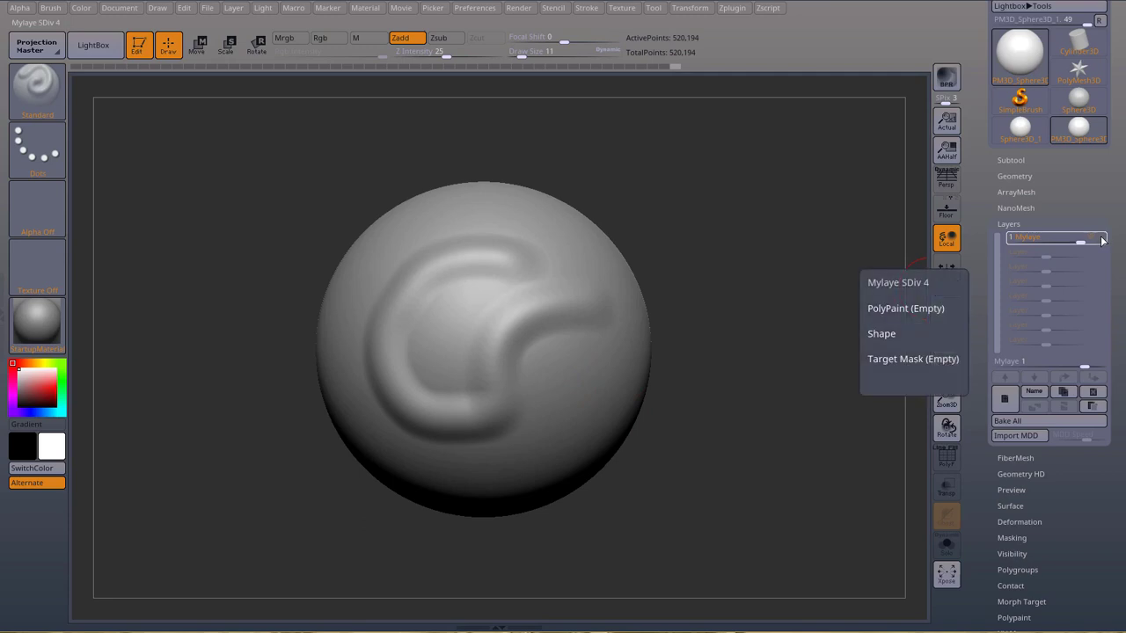
{"action": "left_click", "coordinate": [1103, 239]}
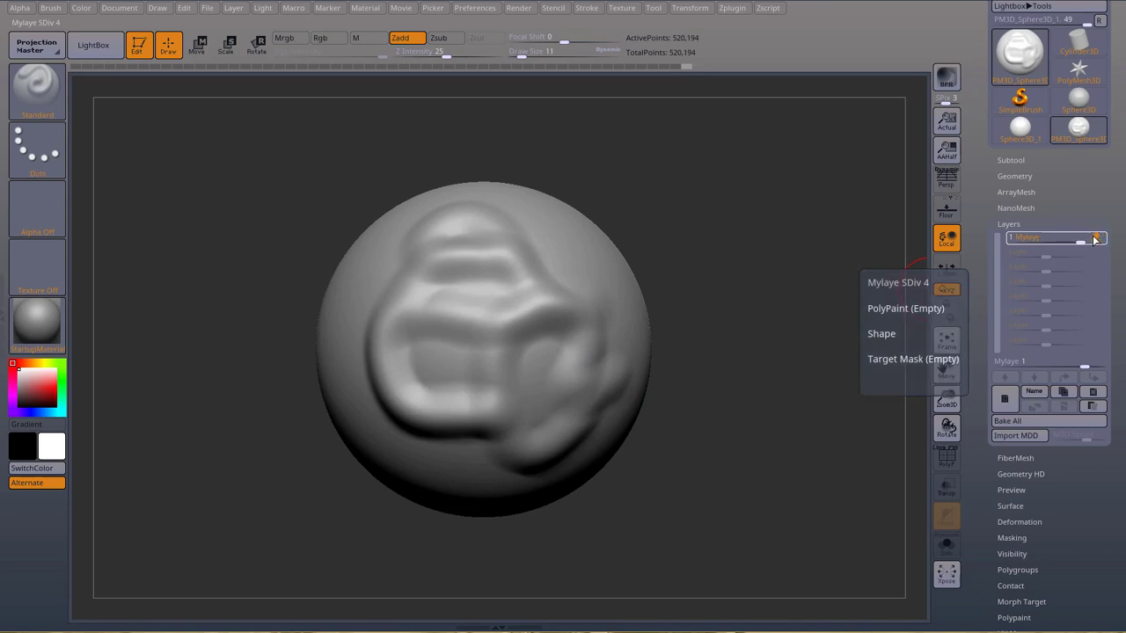
Record additional raised strokes all over the sphere's front in the Mylaye layer and test its intensity
{"action": "mouse_move", "coordinate": [558, 286]}
{"action": "left_mouse_down"}
{"action": "mouse_move", "coordinate": [607, 263]}
{"action": "mouse_move", "coordinate": [528, 352]}
{"action": "mouse_move", "coordinate": [370, 294]}
{"action": "mouse_move", "coordinate": [444, 437]}
{"action": "mouse_move", "coordinate": [506, 467]}
{"action": "mouse_move", "coordinate": [471, 281]}
{"action": "mouse_move", "coordinate": [519, 343]}
{"action": "mouse_move", "coordinate": [607, 400]}
{"action": "left_mouse_up"}
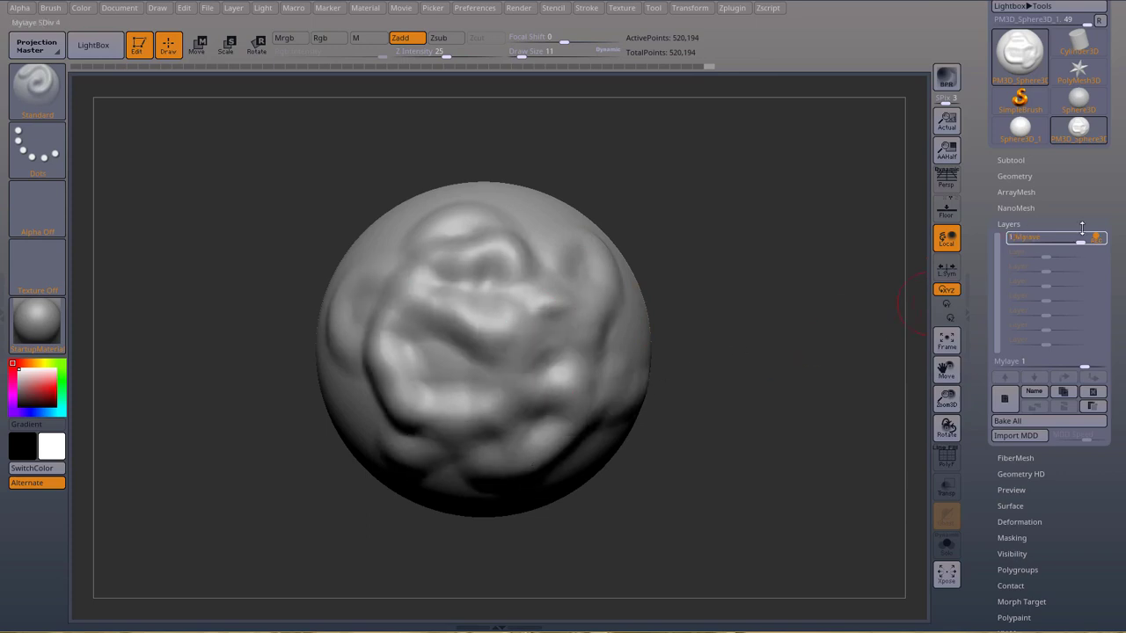
{"action": "mouse_move", "coordinate": [1088, 245]}
{"action": "mouse_move", "coordinate": [1095, 238]}
{"action": "left_mouse_down"}
{"action": "mouse_move", "coordinate": [1042, 239]}
{"action": "mouse_move", "coordinate": [1095, 239]}
{"action": "mouse_move", "coordinate": [1065, 238]}
{"action": "left_mouse_up"}
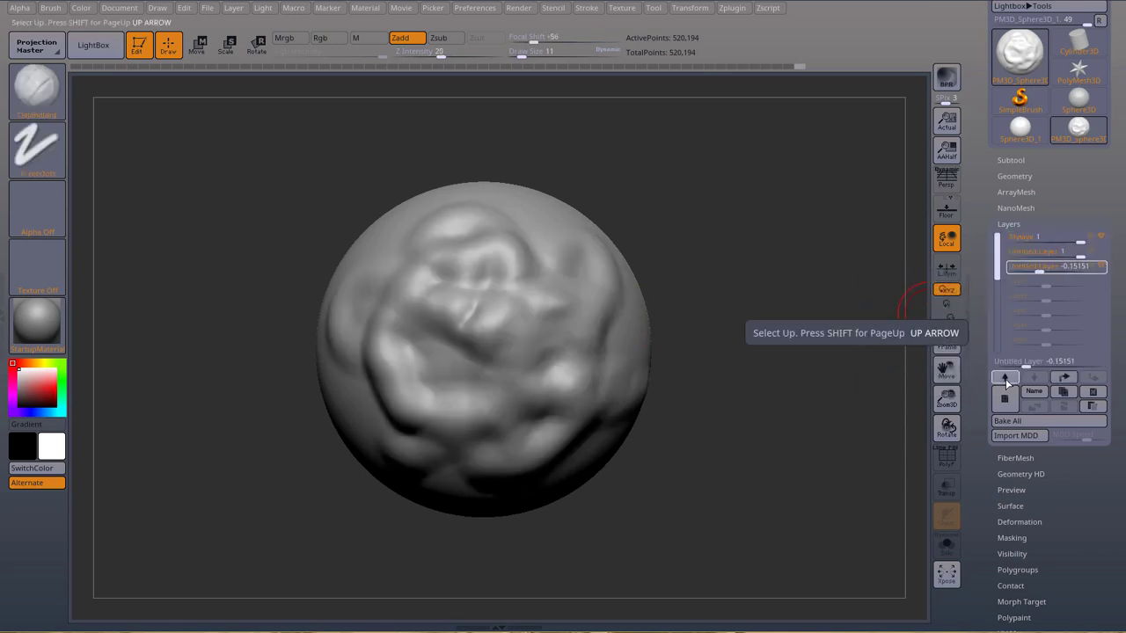
Move the layer selection up to Mylaye and back down to the lowest untitled layer
{"action": "left_click", "coordinate": [1005, 377]}
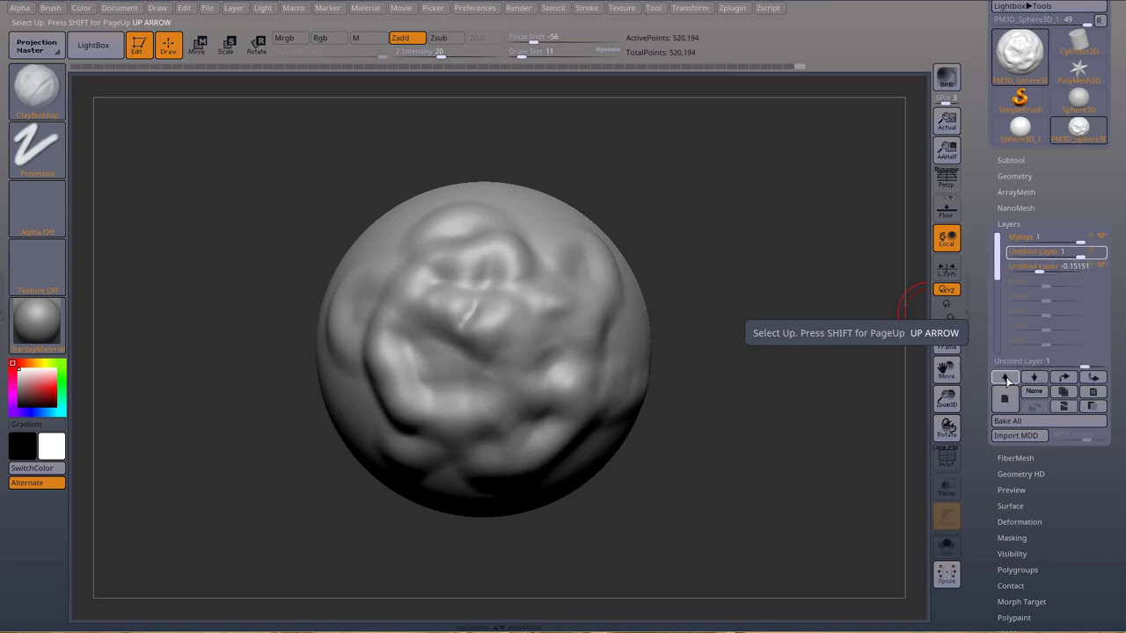
{"action": "left_click", "coordinate": [1006, 378]}
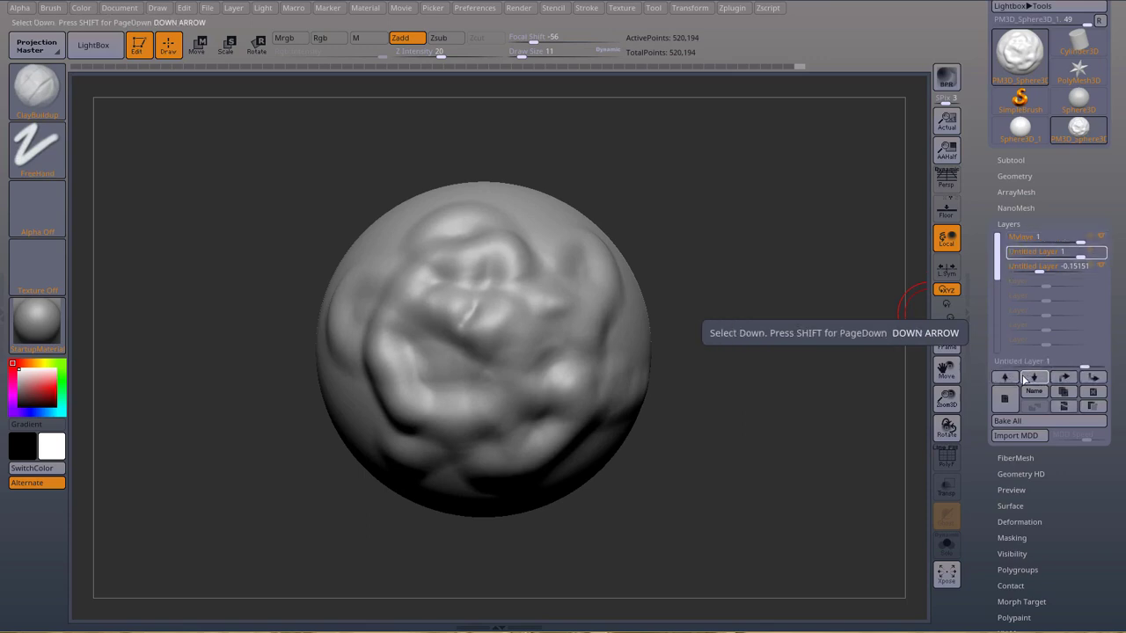
{"action": "left_click", "coordinate": [1006, 378]}
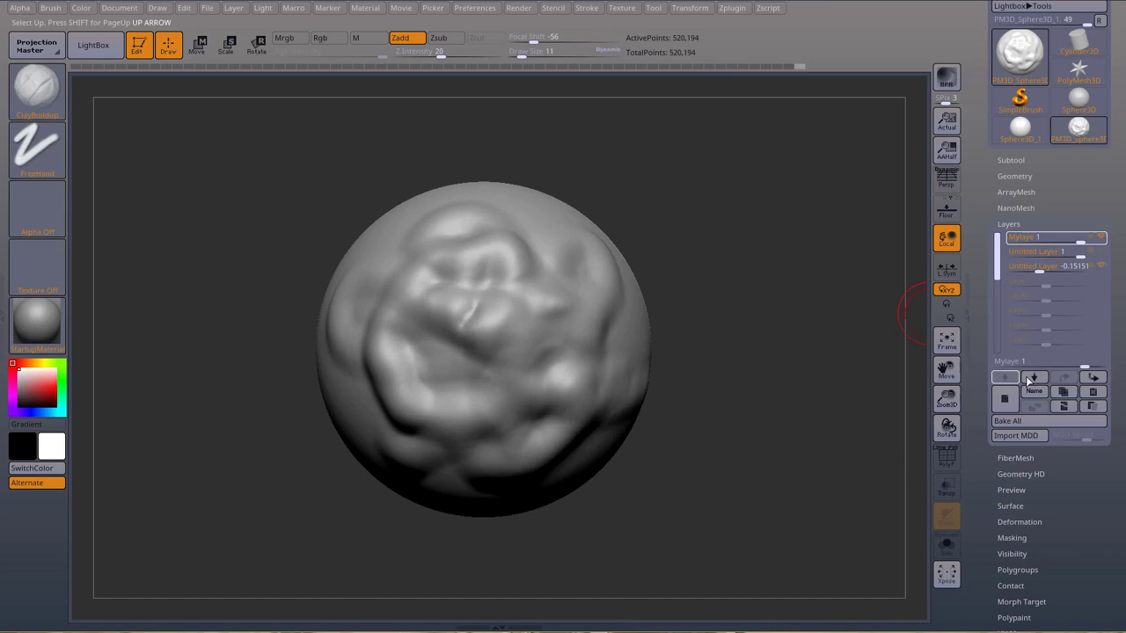
{"action": "left_click", "coordinate": [1033, 378]}
{"action": "left_click", "coordinate": [1033, 378]}
{"action": "mouse_move", "coordinate": [1060, 319]}
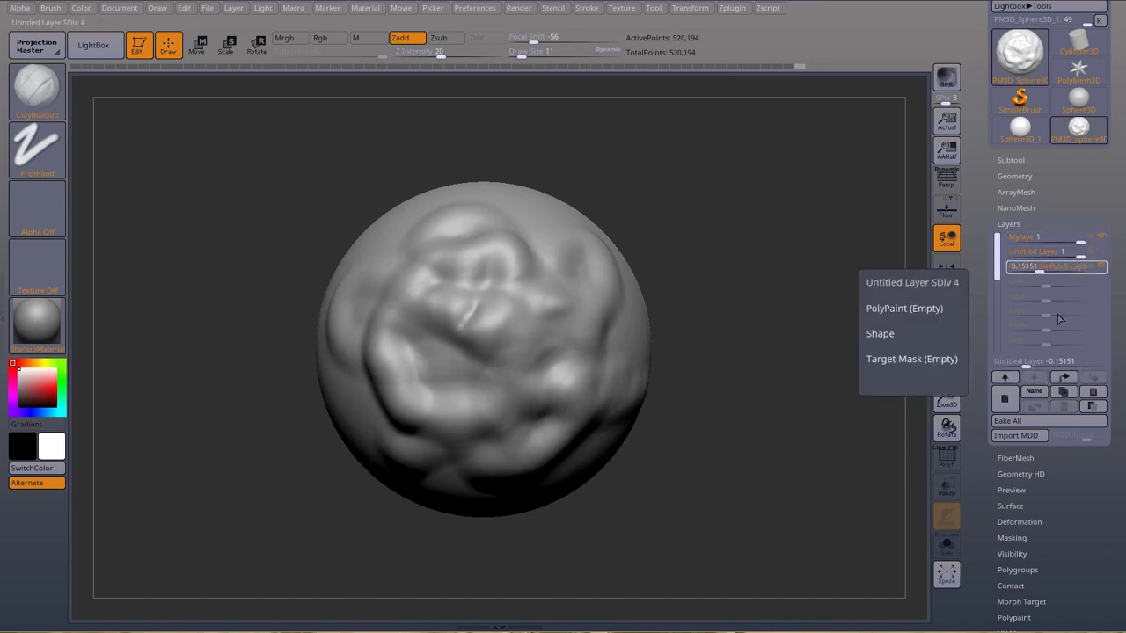
Move the lowest untitled layer to the top of the layer stack and back down to its place
{"action": "left_click", "coordinate": [1067, 379]}
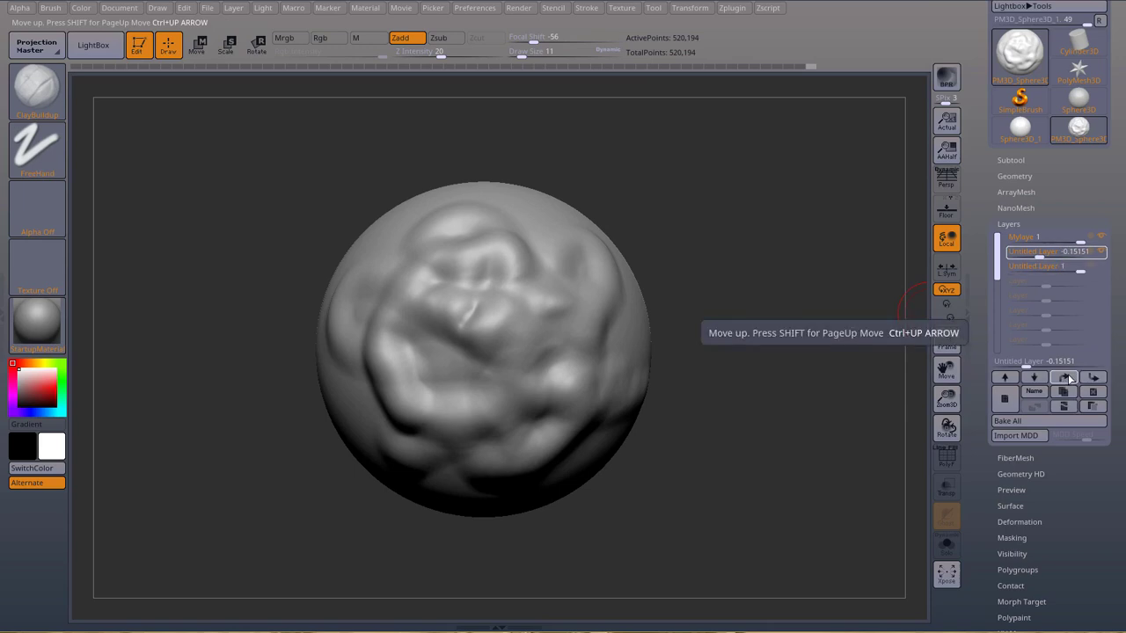
{"action": "left_click", "coordinate": [1067, 378]}
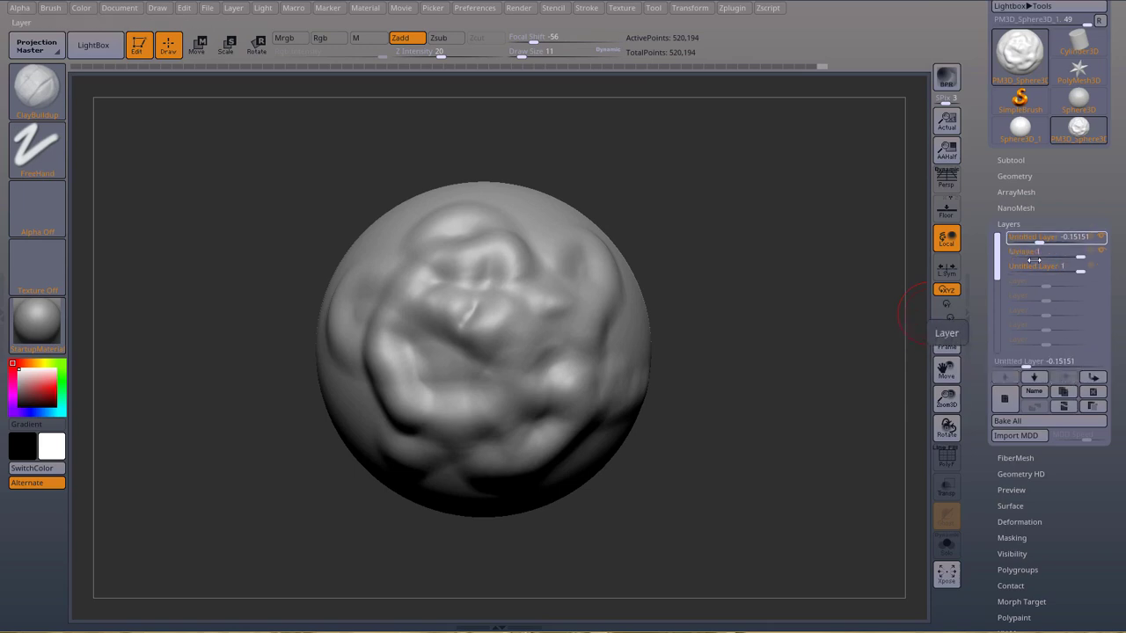
{"action": "left_click", "coordinate": [1097, 378]}
{"action": "left_click", "coordinate": [1097, 377]}
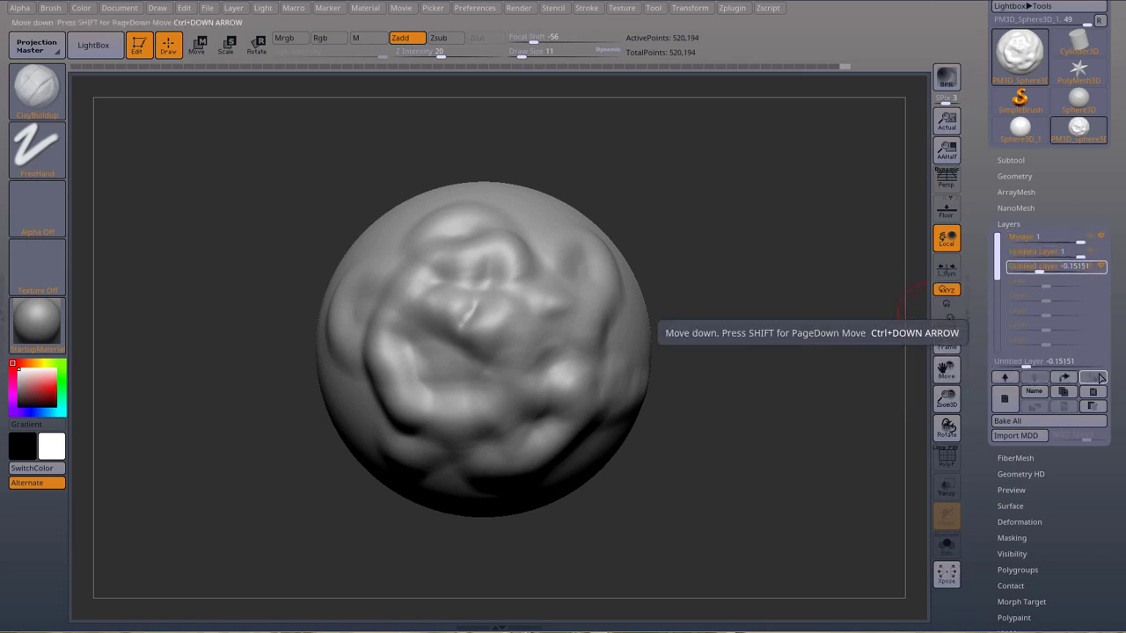
Test inverting the Mylaye layer at different intensities, and return it to its original raised shape at intensity 1
{"action": "left_click", "coordinate": [1099, 412]}
{"action": "left_click", "coordinate": [1099, 412]}
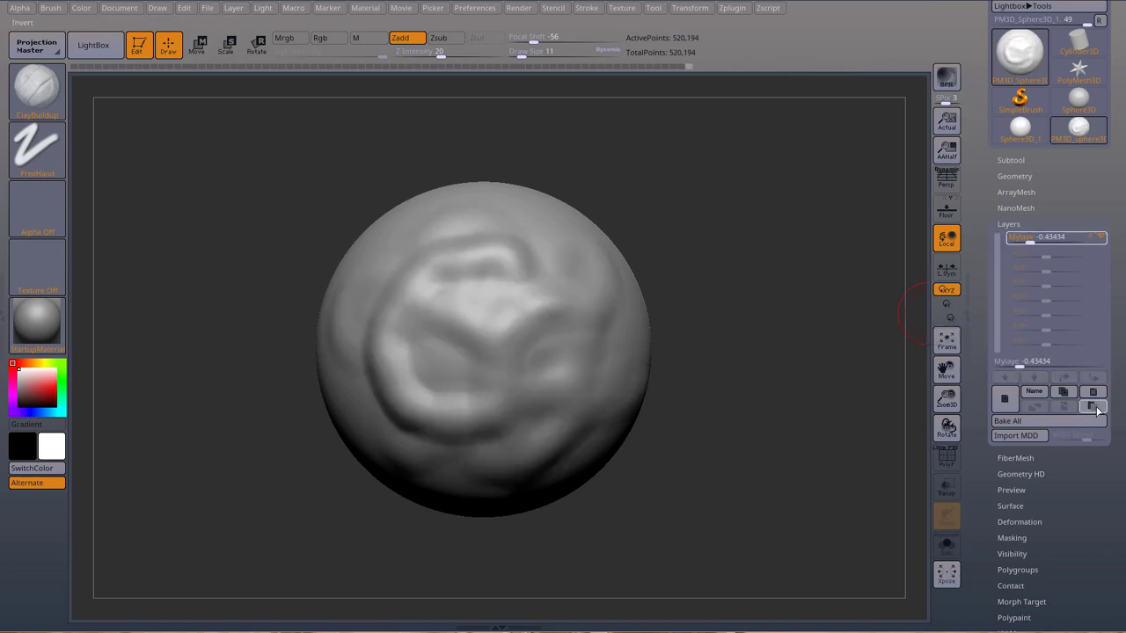
{"action": "left_click", "coordinate": [1099, 237]}
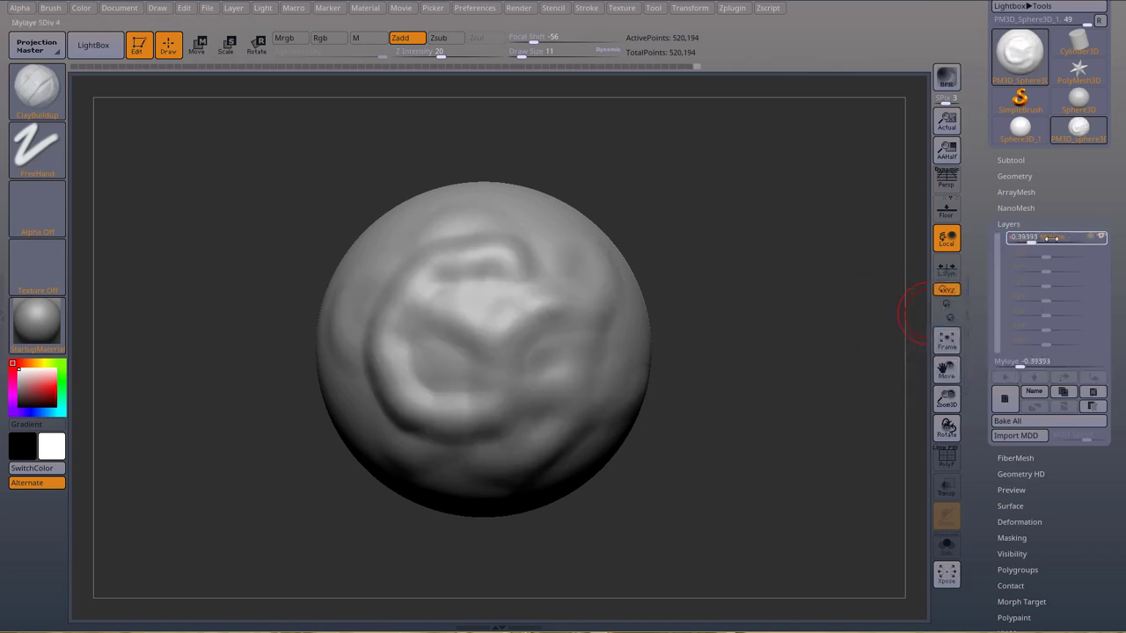
{"action": "left_click", "coordinate": [1100, 409]}
{"action": "left_click", "coordinate": [1100, 409]}
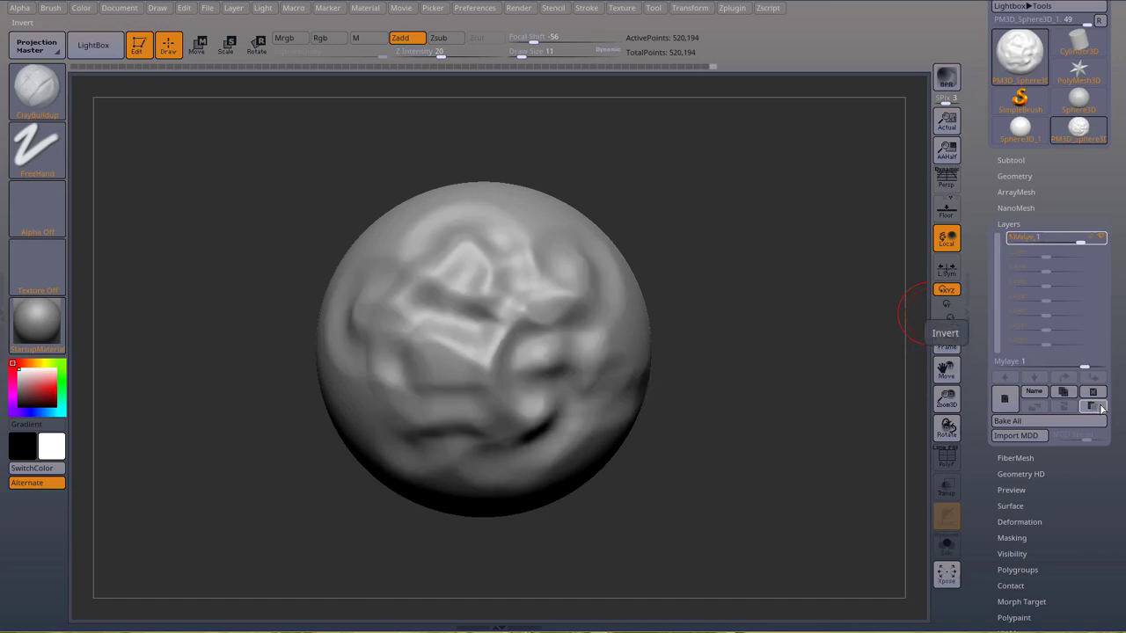
{"action": "left_click", "coordinate": [1099, 409]}
{"action": "left_click", "coordinate": [1093, 406]}
{"action": "left_click", "coordinate": [1093, 407]}
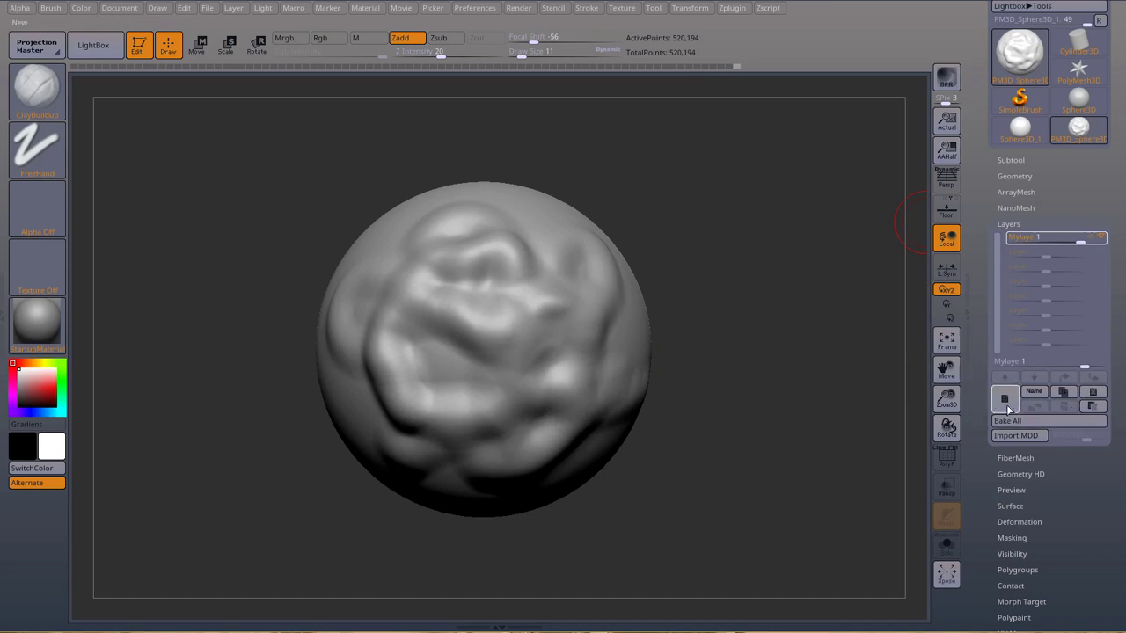
Record one raised, winding stroke across the smooth sphere's front in the Mylaye layer and test the layer's intensity
{"action": "left_click_drag", "start_coordinate": [686, 382], "coordinate": [585, 373]}
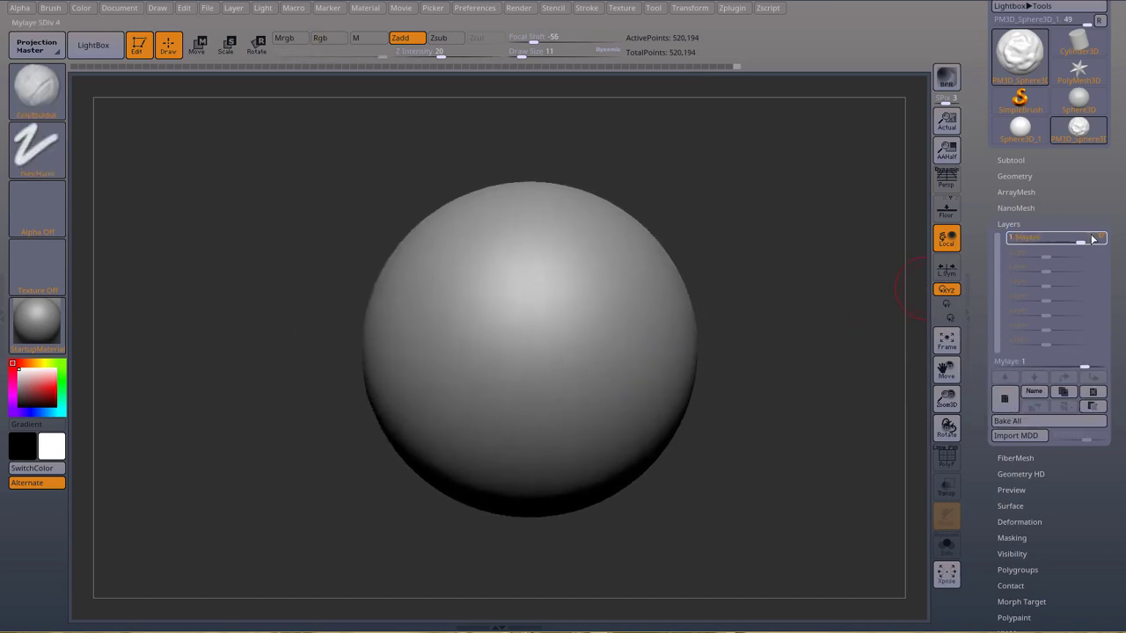
{"action": "mouse_move", "coordinate": [477, 378]}
{"action": "left_mouse_down"}
{"action": "mouse_move", "coordinate": [484, 395]}
{"action": "mouse_move", "coordinate": [604, 272]}
{"action": "mouse_move", "coordinate": [663, 356]}
{"action": "left_mouse_up"}
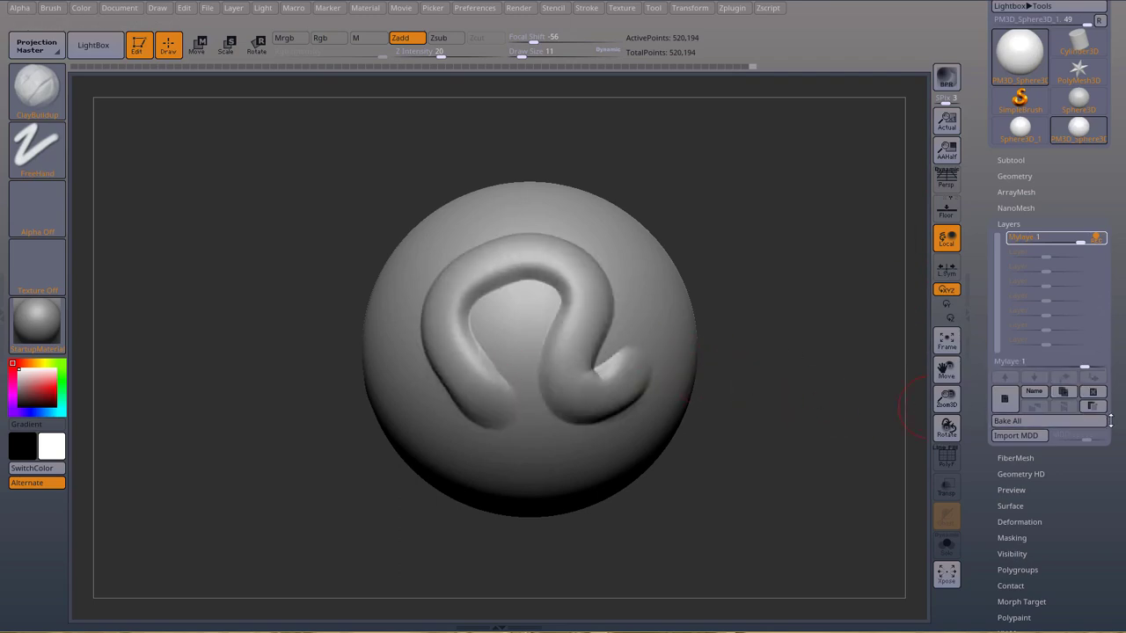
{"action": "left_click", "coordinate": [1098, 240]}
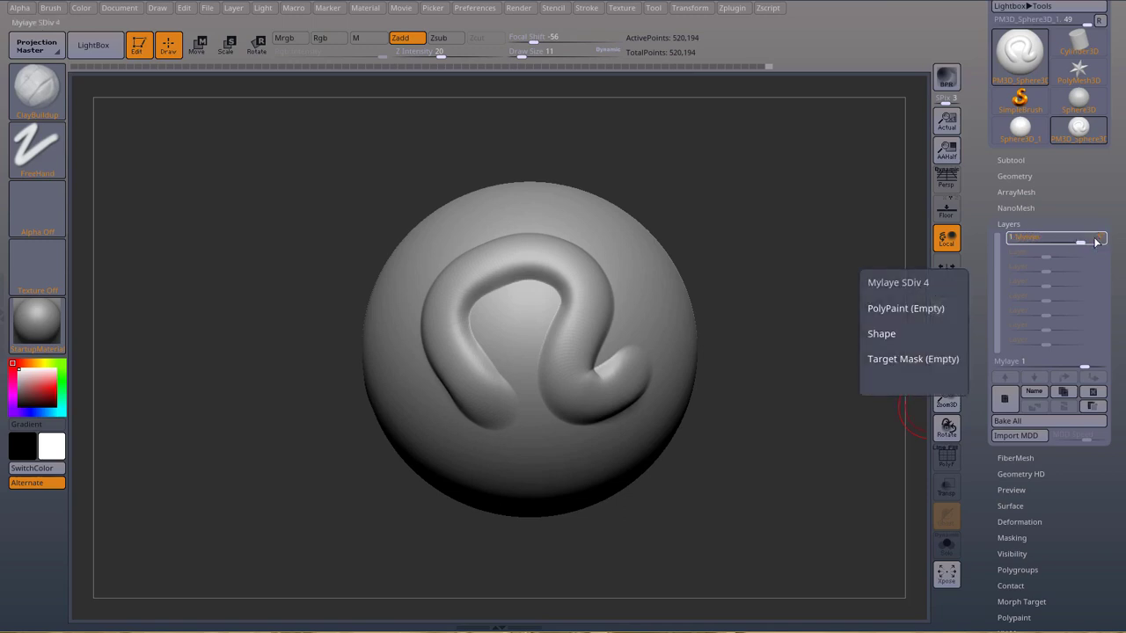
{"action": "mouse_move", "coordinate": [1087, 242]}
{"action": "left_mouse_down"}
{"action": "mouse_move", "coordinate": [1067, 243]}
{"action": "mouse_move", "coordinate": [1082, 241]}
{"action": "left_mouse_up"}
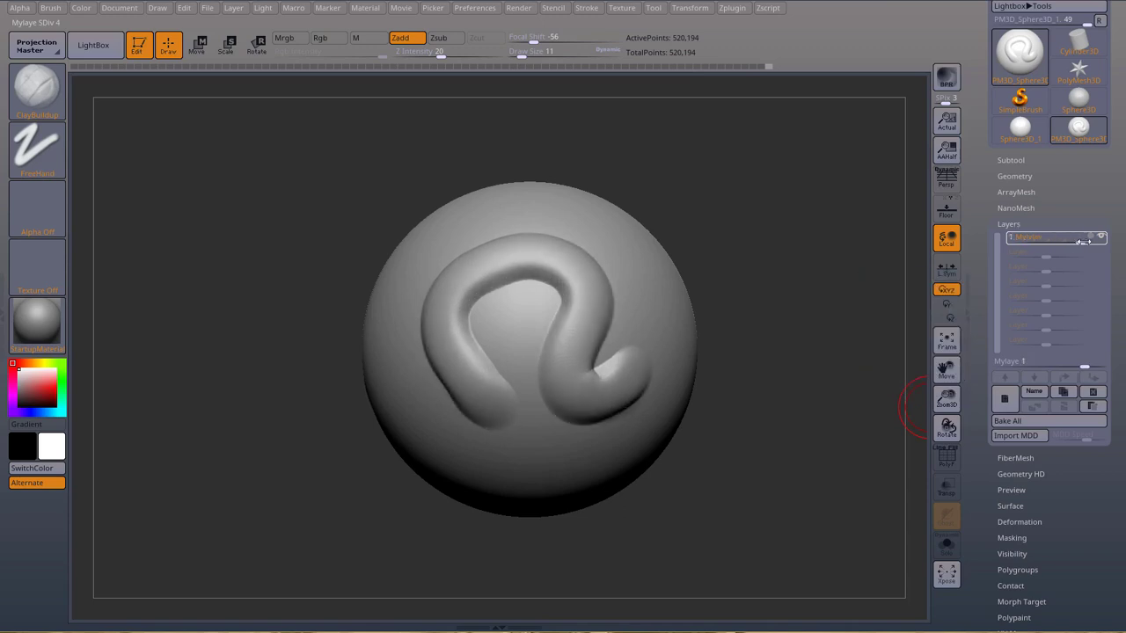
Invert the Mylaye layer to turn the raised stroke into a groove, and check its intensity
{"action": "left_click", "coordinate": [1100, 407]}
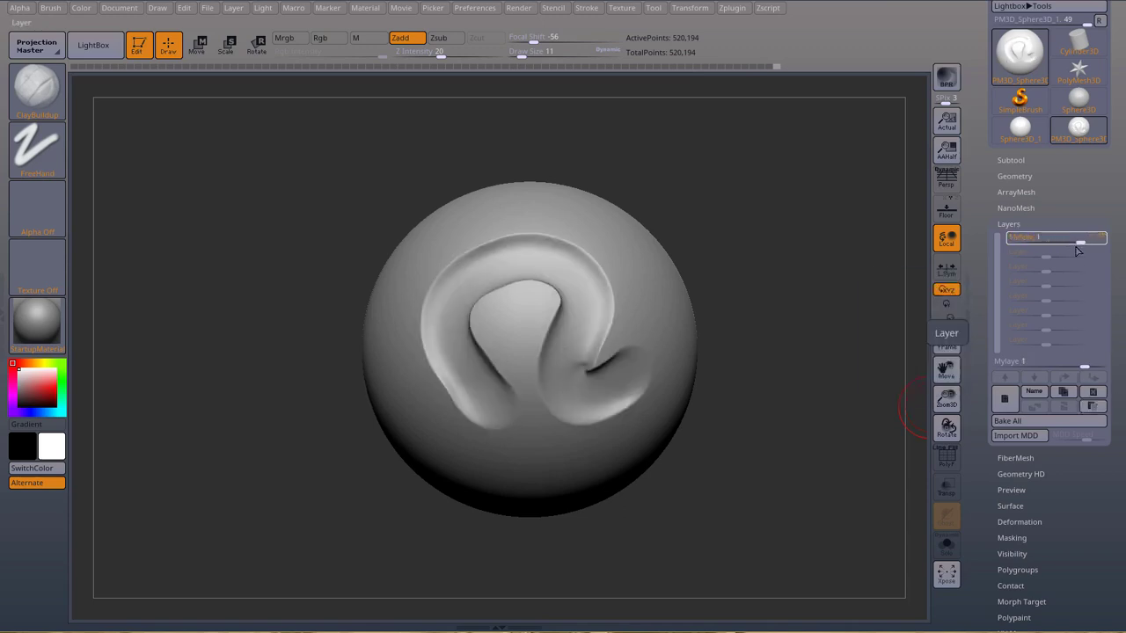
{"action": "mouse_move", "coordinate": [1080, 243]}
{"action": "left_mouse_down"}
{"action": "mouse_move", "coordinate": [1040, 243]}
{"action": "mouse_move", "coordinate": [1098, 242]}
{"action": "left_mouse_up"}
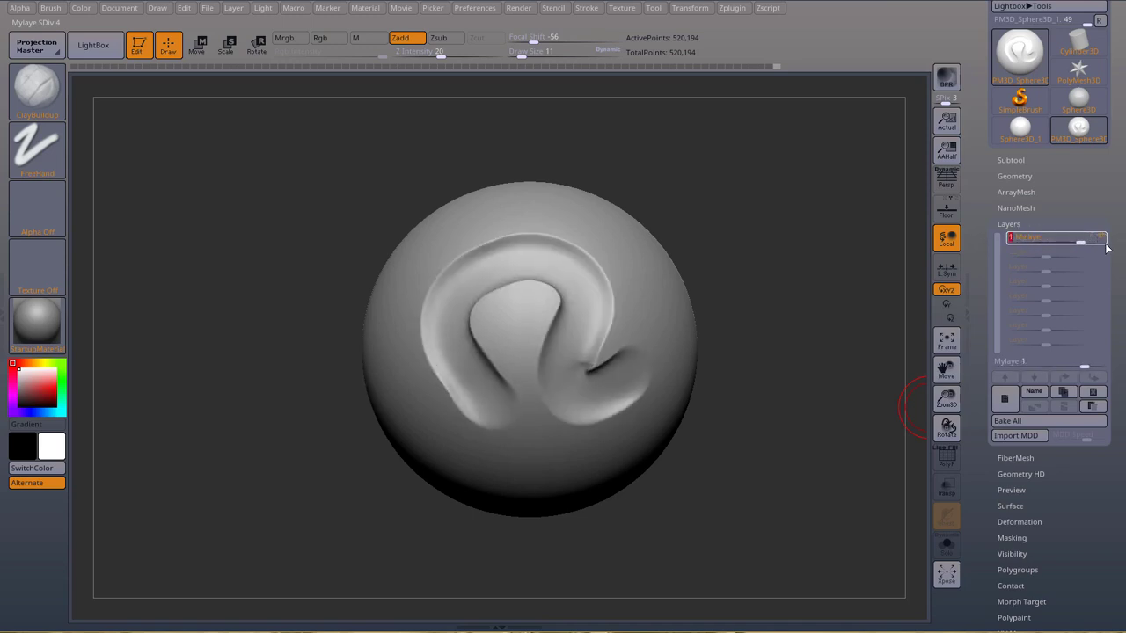
Duplicate the inverted Mylaye layer and merge the two copies into one to deepen the groove
{"action": "left_click", "coordinate": [1062, 391]}
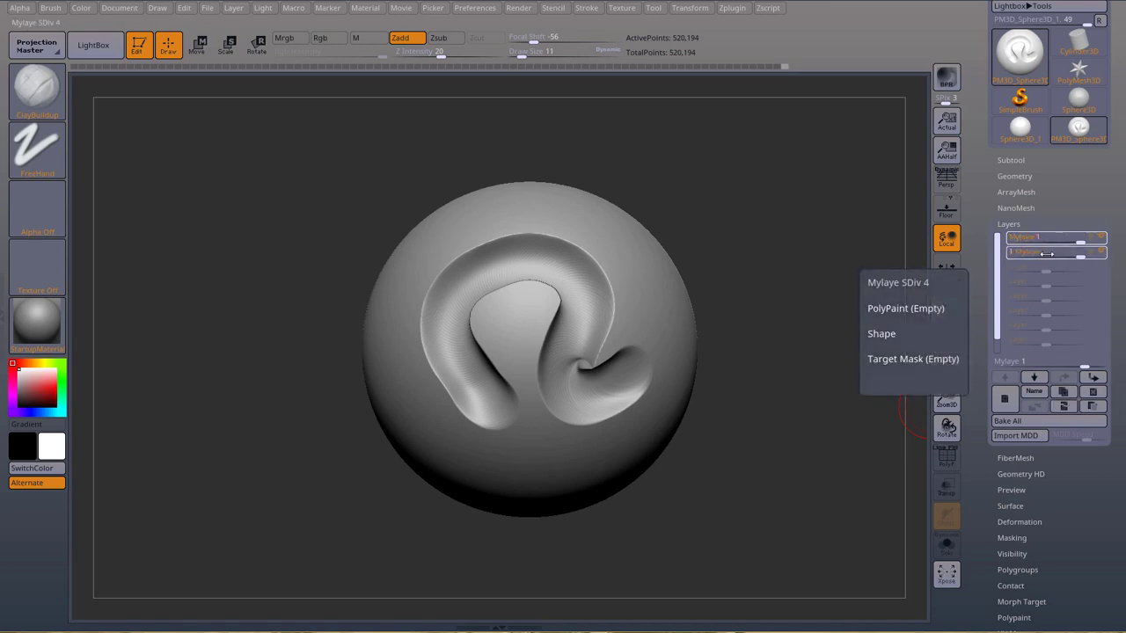
{"action": "left_click", "coordinate": [1068, 405]}
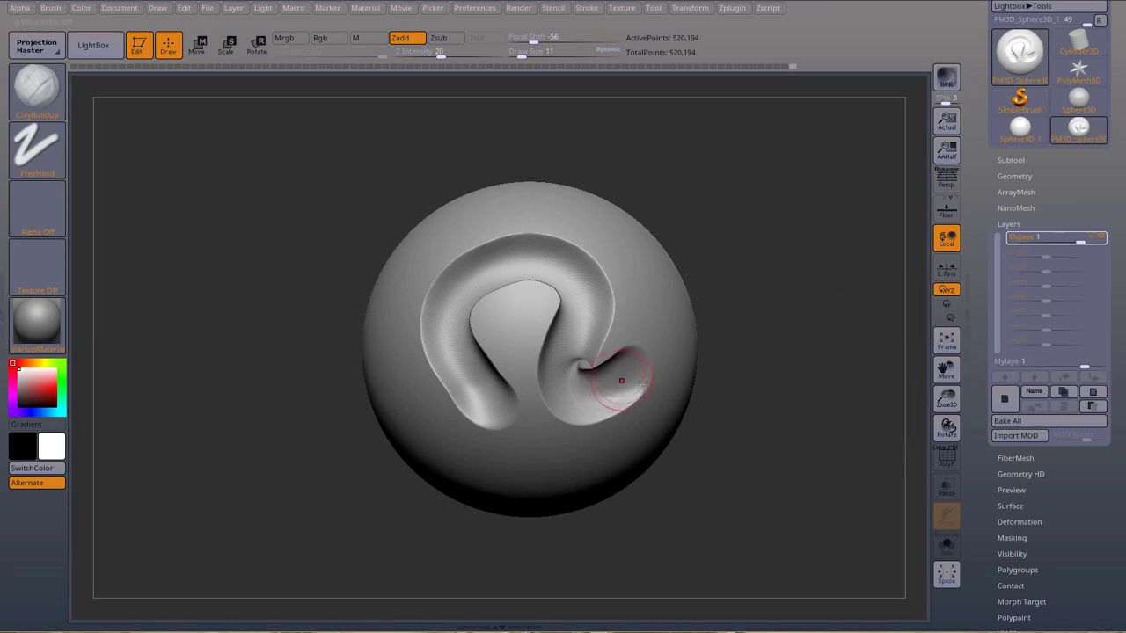
Record in the Mylaye layer a masked arc around the groove's upper part and light red Rgb paint strokes over the sphere's lower half
{"action": "left_click", "coordinate": [1092, 240]}
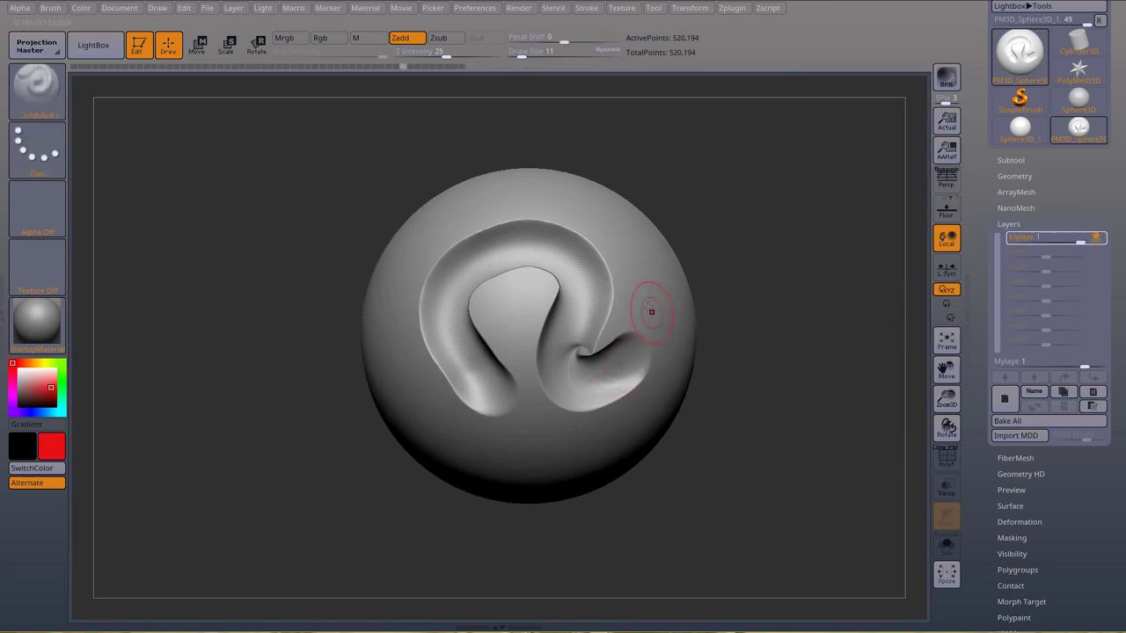
{"action": "mouse_move", "coordinate": [647, 305]}
{"action": "left_mouse_down", "text": "ctrl"}
{"action": "mouse_move", "coordinate": [630, 258]}
{"action": "mouse_move", "coordinate": [561, 213]}
{"action": "mouse_move", "coordinate": [495, 213]}
{"action": "mouse_move", "coordinate": [438, 261]}
{"action": "mouse_move", "coordinate": [421, 314]}
{"action": "mouse_move", "coordinate": [428, 362]}
{"action": "left_mouse_up", "text": "ctrl"}
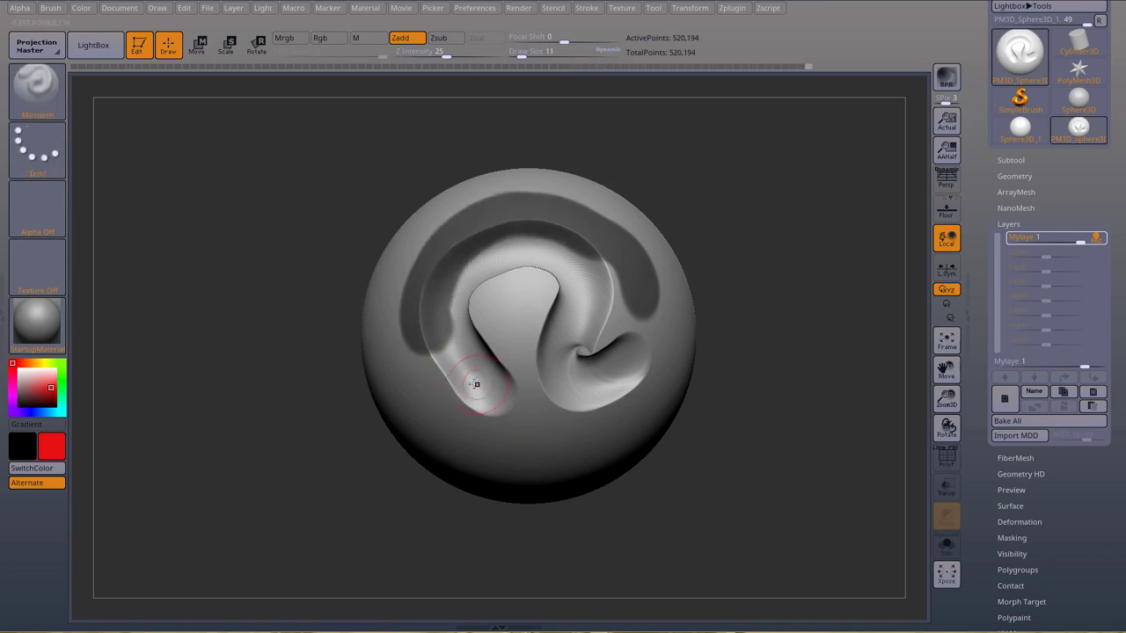
{"action": "key", "text": "space"}
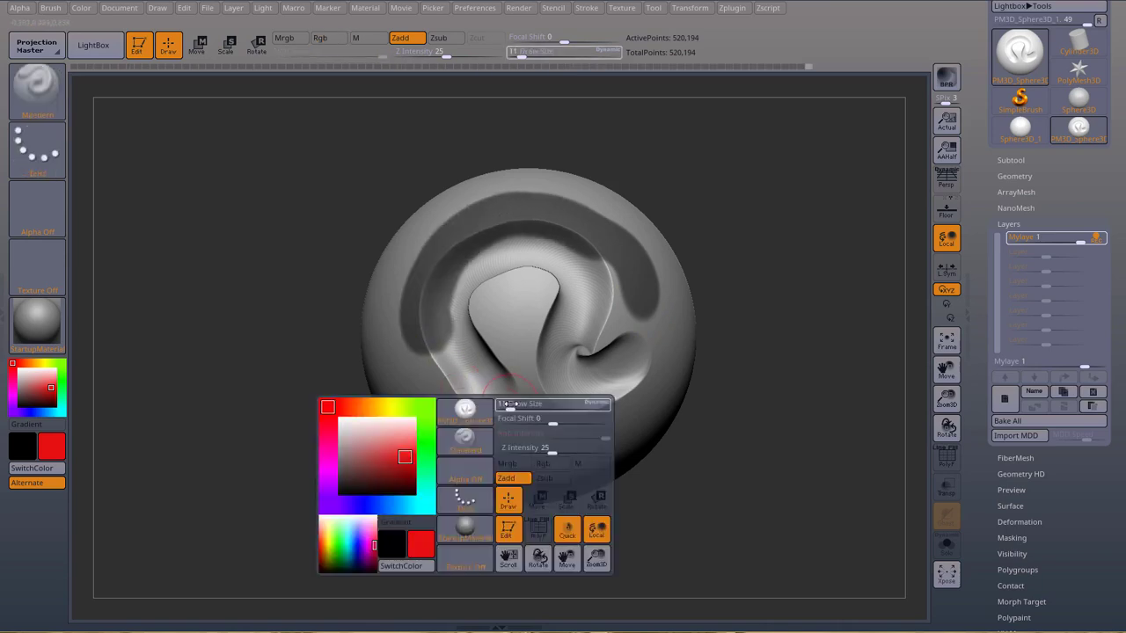
{"action": "left_click", "coordinate": [528, 480]}
{"action": "left_click", "coordinate": [546, 464]}
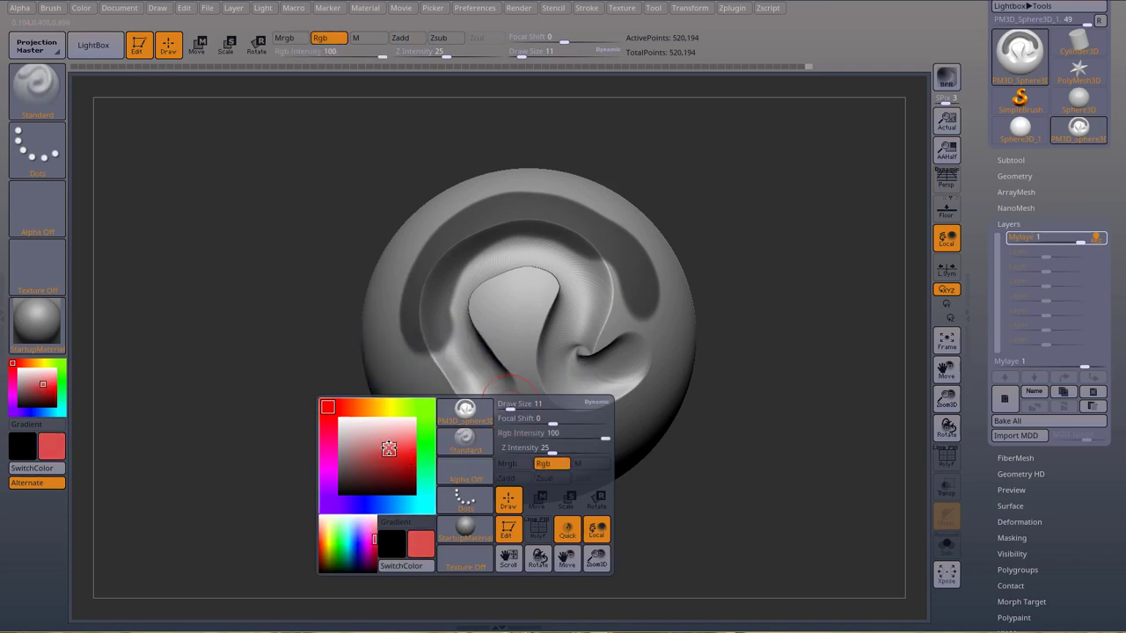
{"action": "mouse_move", "coordinate": [512, 301]}
{"action": "left_mouse_down"}
{"action": "mouse_move", "coordinate": [528, 373]}
{"action": "mouse_move", "coordinate": [431, 444]}
{"action": "mouse_move", "coordinate": [673, 401]}
{"action": "left_mouse_up"}
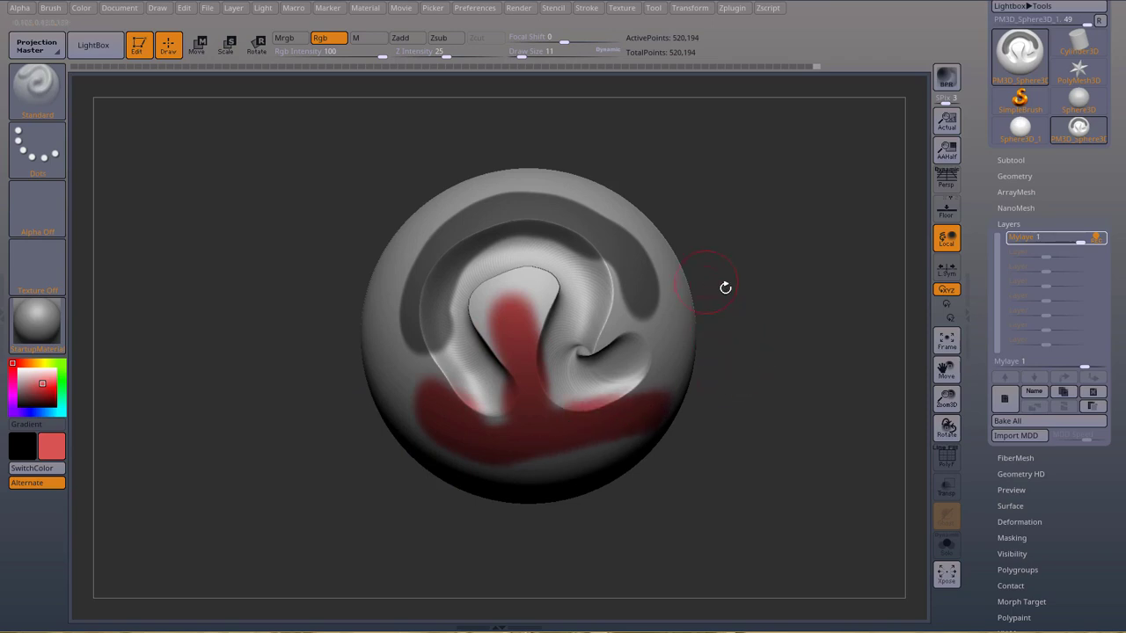
{"action": "left_click", "coordinate": [1097, 239]}
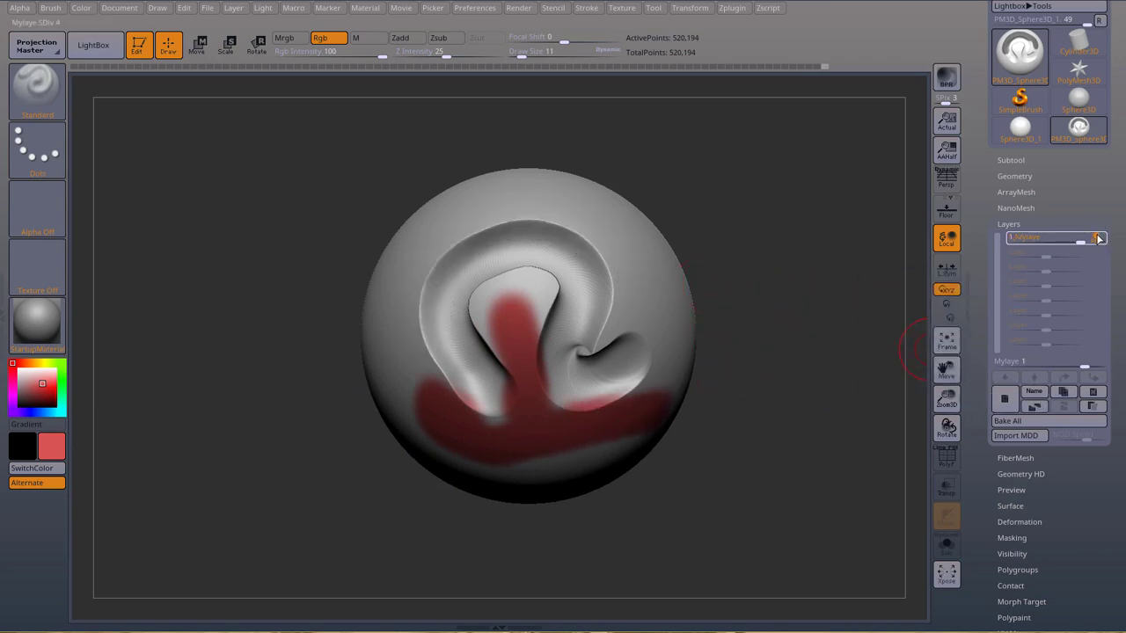
Split the Mylaye layer into separate shape, mask and paint layers, and inspect the mask by recording Mylaye_TMask
{"action": "left_click", "coordinate": [1039, 403]}
{"action": "mouse_move", "coordinate": [1027, 237]}
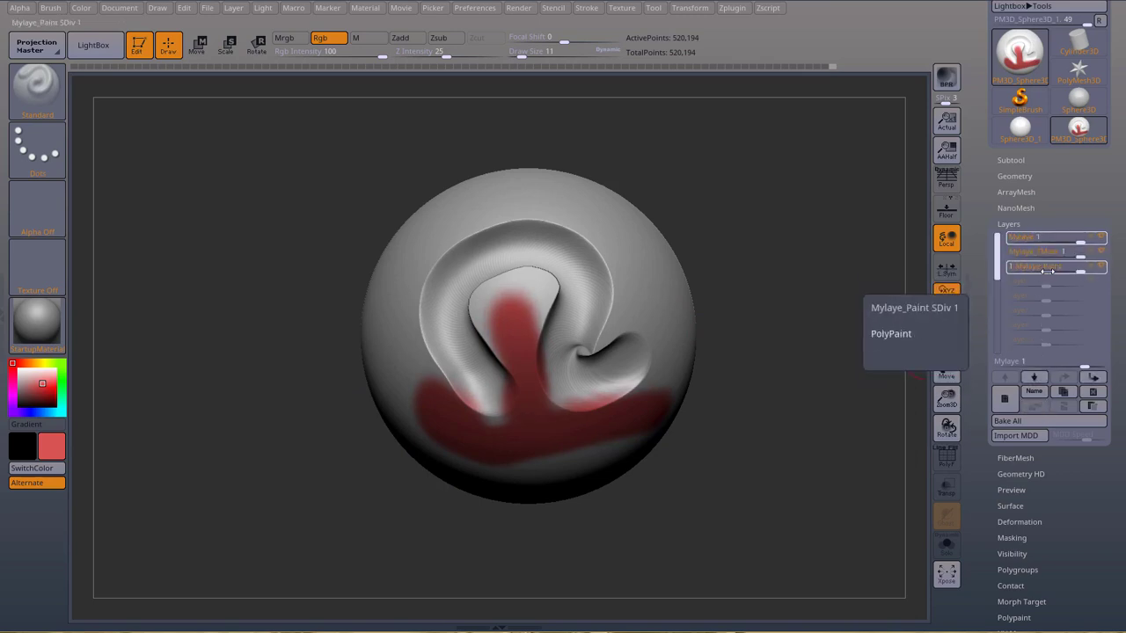
{"action": "left_click", "coordinate": [1075, 238]}
{"action": "mouse_move", "coordinate": [1081, 239]}
{"action": "left_mouse_down"}
{"action": "mouse_move", "coordinate": [1091, 239]}
{"action": "mouse_move", "coordinate": [1075, 270]}
{"action": "mouse_move", "coordinate": [1025, 270]}
{"action": "mouse_move", "coordinate": [1091, 270]}
{"action": "left_mouse_up"}
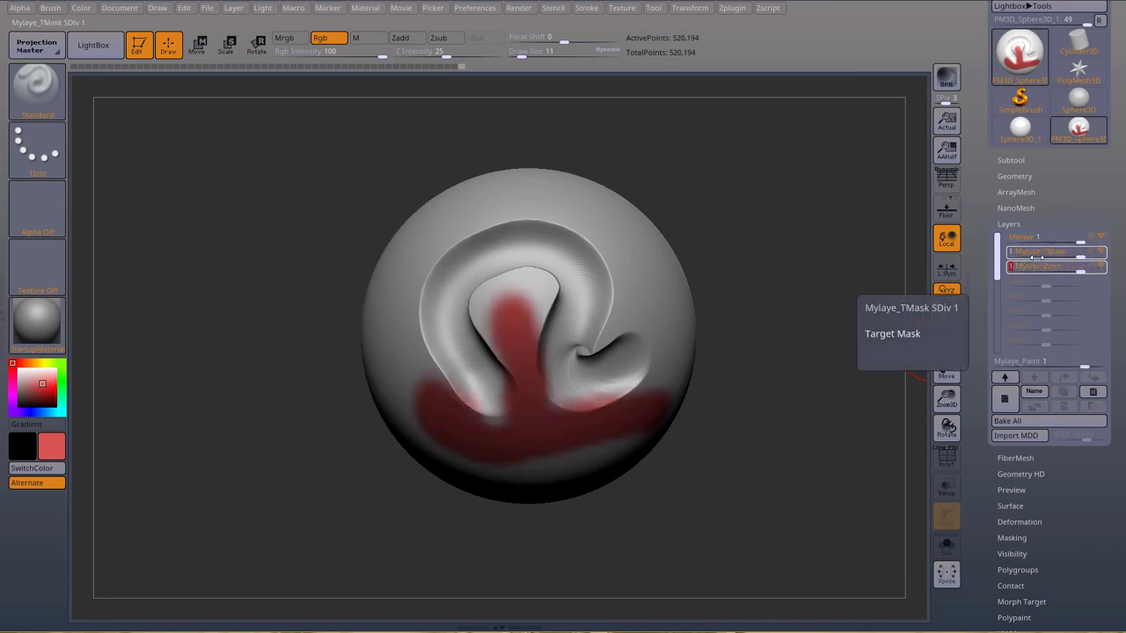
{"action": "left_click", "coordinate": [1093, 254]}
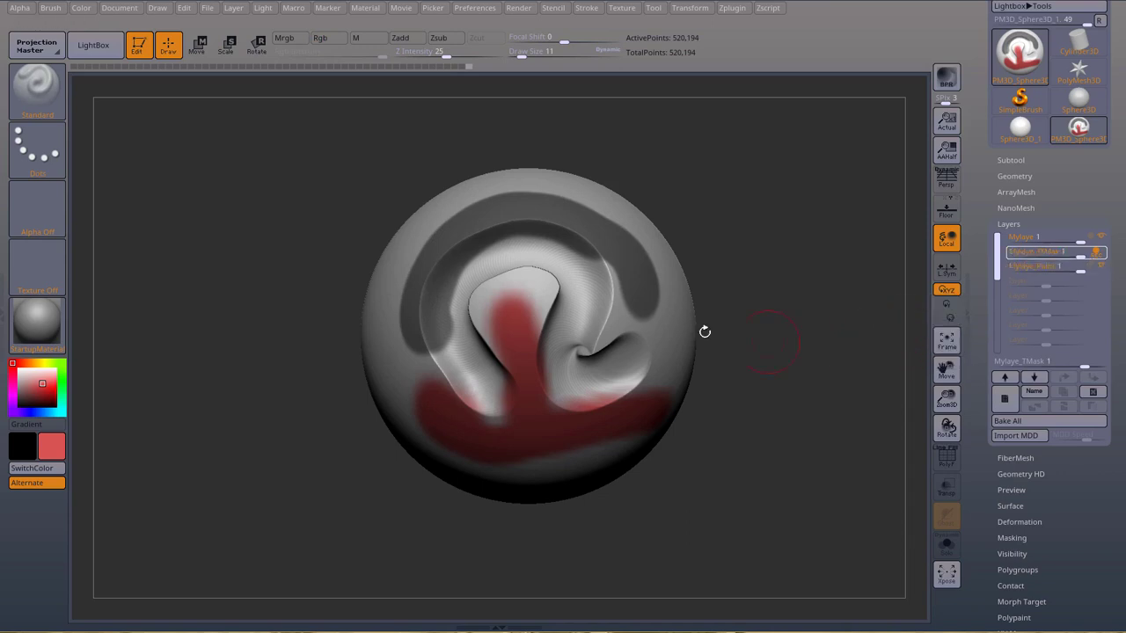
{"action": "left_click_drag", "start_coordinate": [710, 308], "coordinate": [787, 317]}
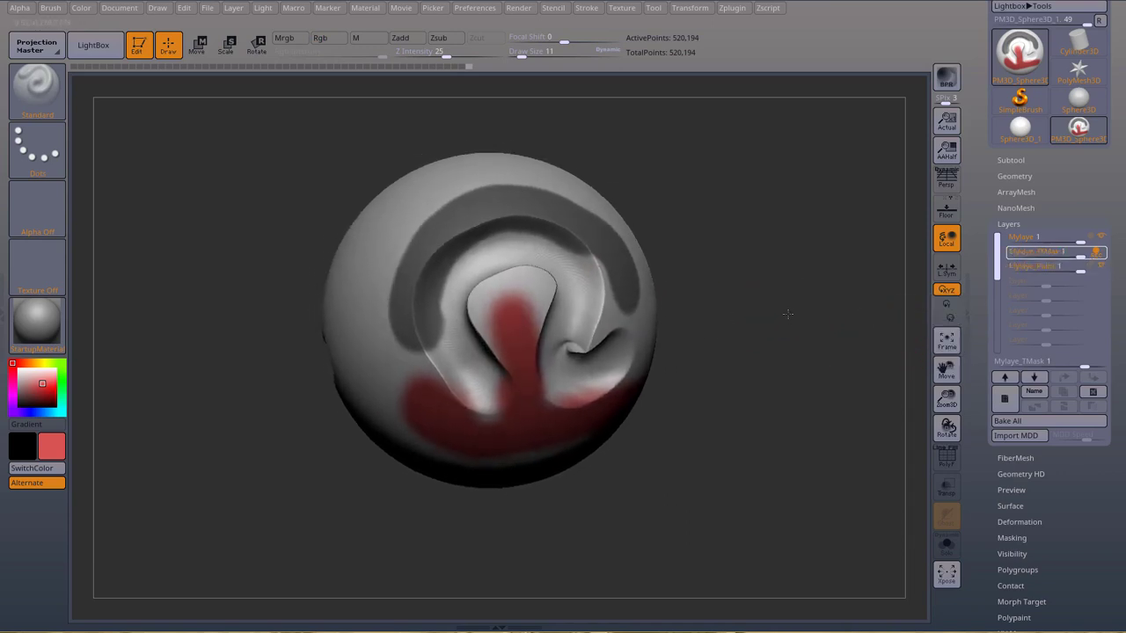
Stop recording the mask layer and bake all layers into the sphere
{"action": "left_click", "coordinate": [1038, 238]}
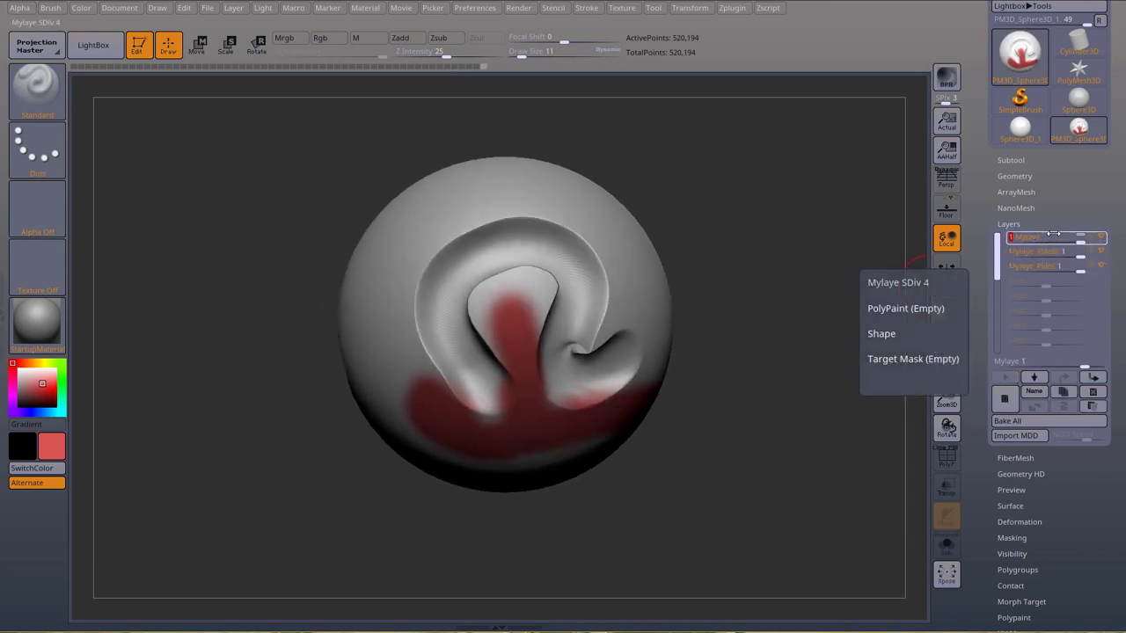
{"action": "left_click", "coordinate": [1044, 424]}
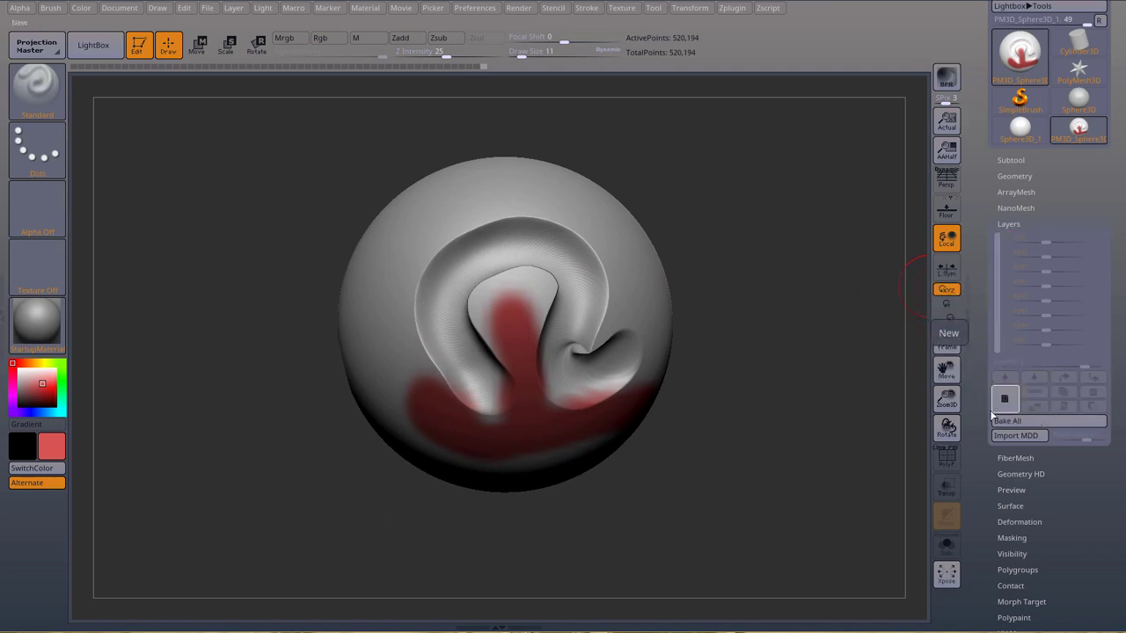
{"action": "mouse_move", "coordinate": [799, 376]}
{"action": "left_mouse_down"}
{"action": "mouse_move", "coordinate": [776, 340]}
{"action": "mouse_move", "coordinate": [829, 360]}
{"action": "mouse_move", "coordinate": [839, 396]}
{"action": "mouse_move", "coordinate": [796, 368]}
{"action": "mouse_move", "coordinate": [806, 359]}
{"action": "mouse_move", "coordinate": [832, 373]}
{"action": "mouse_move", "coordinate": [832, 392]}
{"action": "mouse_move", "coordinate": [826, 382]}
{"action": "mouse_move", "coordinate": [901, 431]}
{"action": "left_mouse_up"}
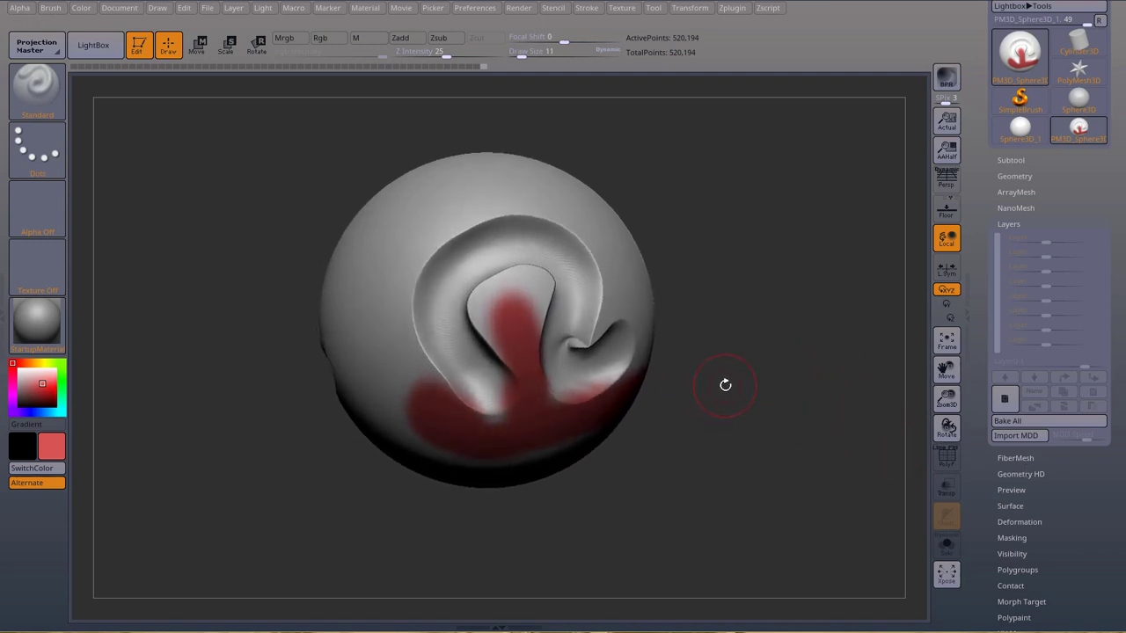